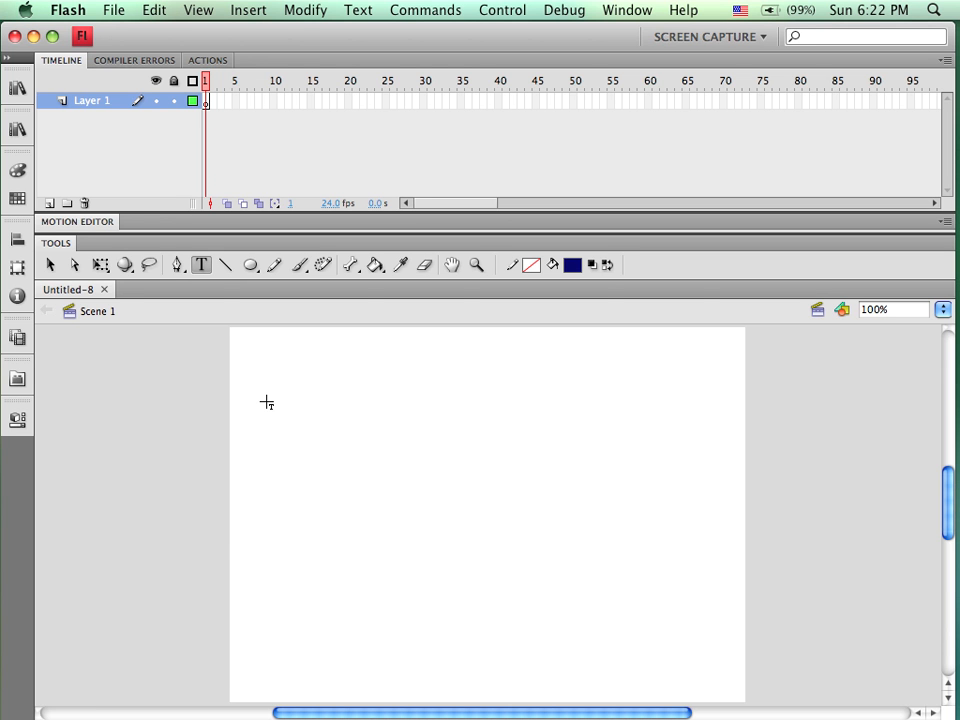
Draw a filled navy oval near the middle of the stage on Layer 1
{"action": "left_click", "coordinate": [99, 107]}
{"action": "left_click", "coordinate": [251, 266]}
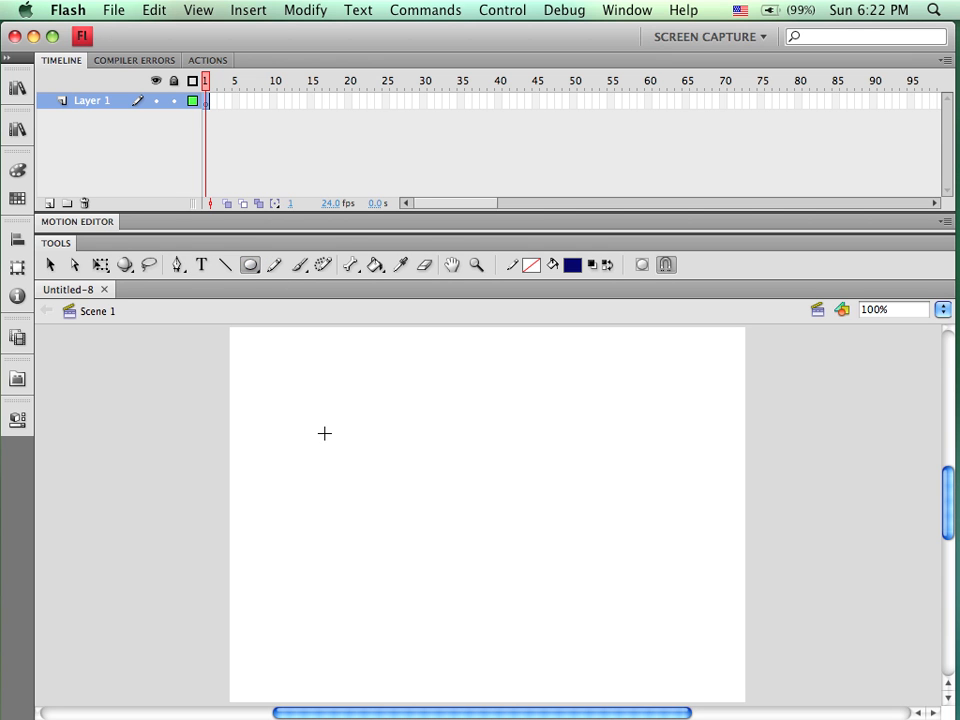
{"action": "left_click_drag", "start_coordinate": [379, 391], "coordinate": [521, 495]}
Insert a keyframe at frame 45 on Layer 1
{"action": "left_click", "coordinate": [536, 103]}
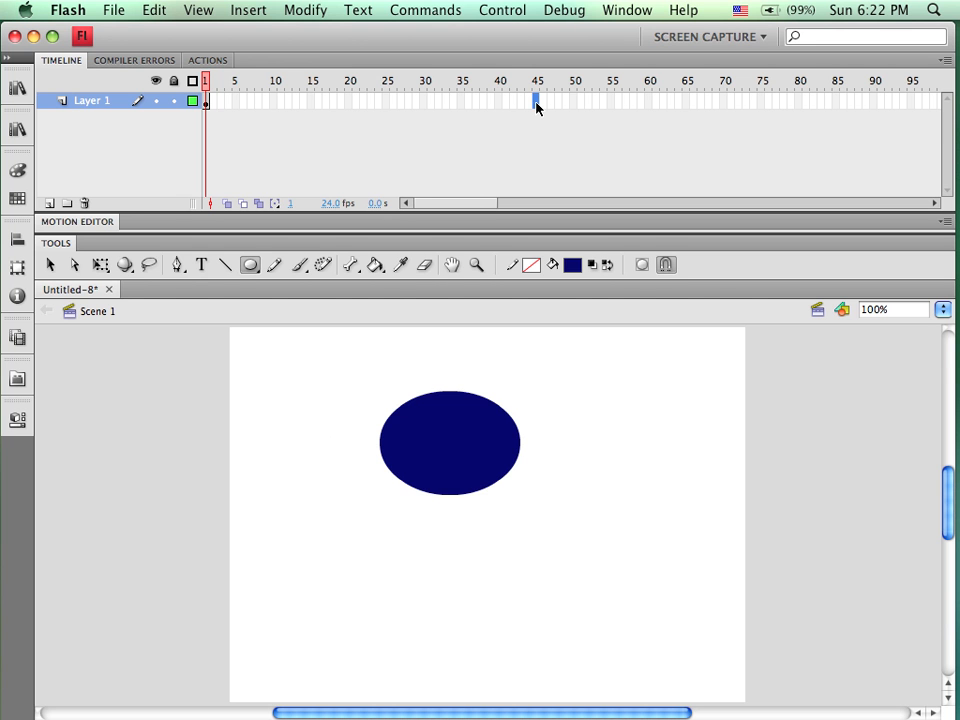
{"action": "key", "text": "F6"}
{"action": "left_click_drag", "start_coordinate": [394, 86], "coordinate": [379, 92]}
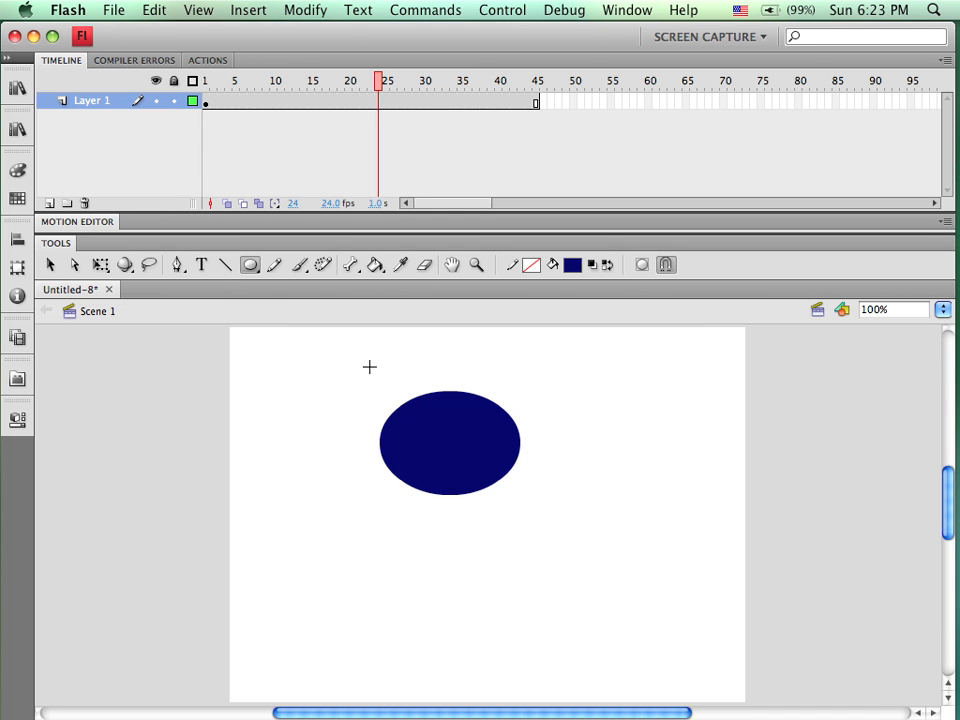
Turn Layer 1 into a mask layer, add a new layer and nest it beneath Layer 1 as a masked layer
{"action": "right_click", "coordinate": [64, 102]}
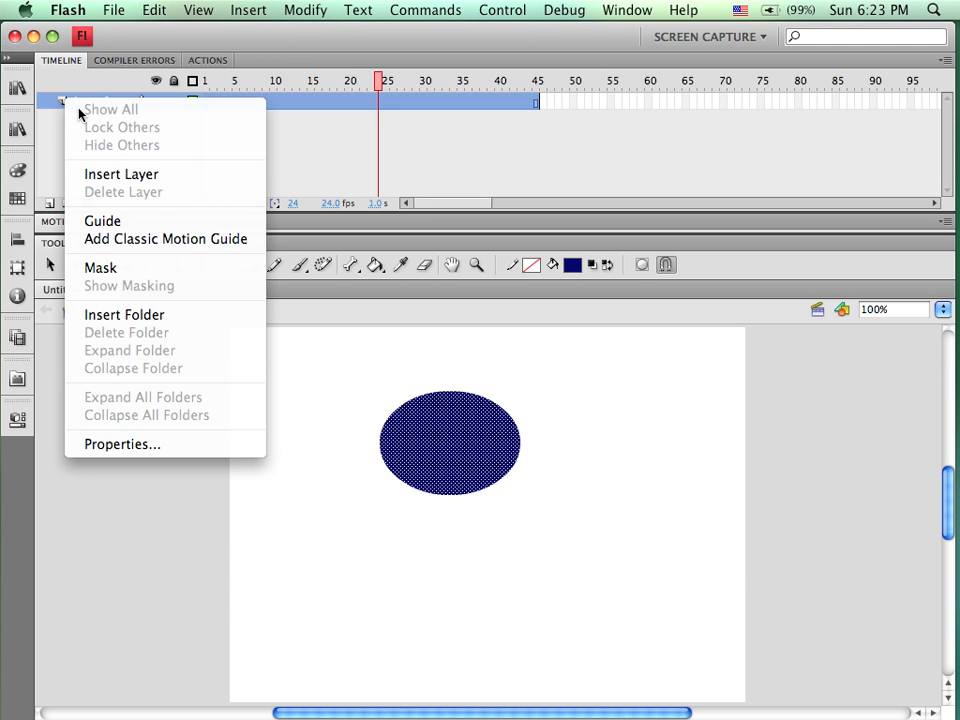
{"action": "left_click", "coordinate": [144, 270]}
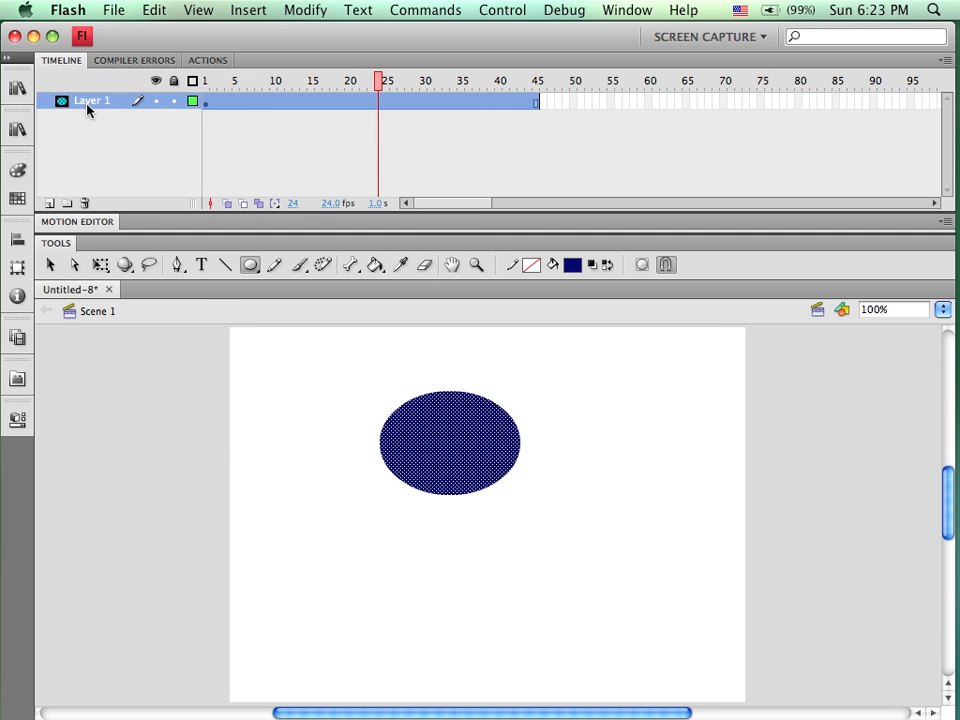
{"action": "left_click", "coordinate": [49, 203]}
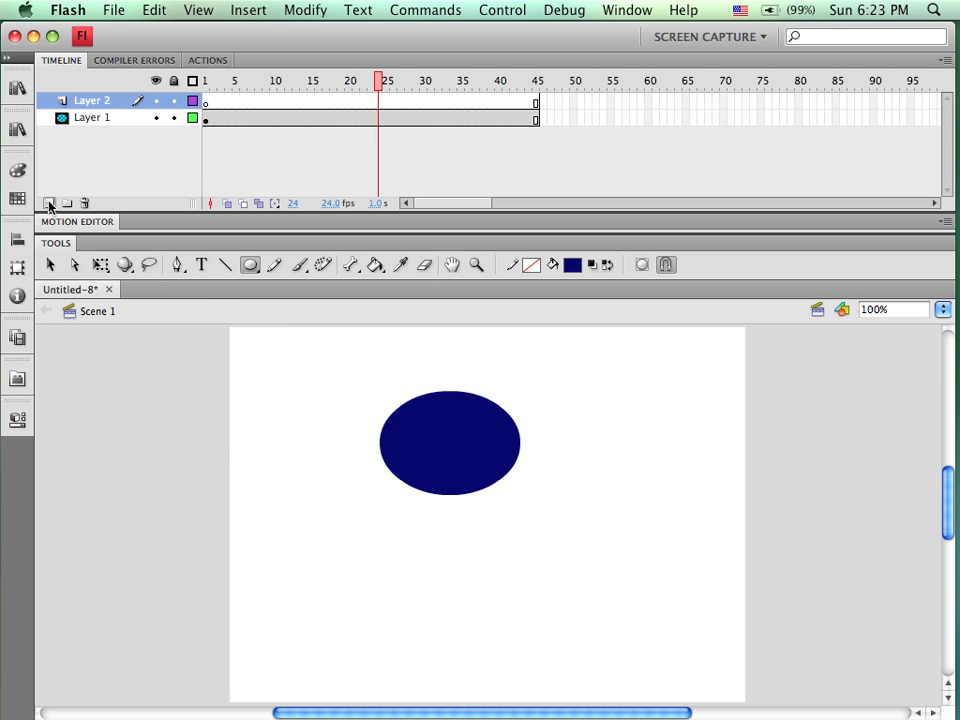
{"action": "left_click_drag", "start_coordinate": [71, 102], "coordinate": [77, 127]}
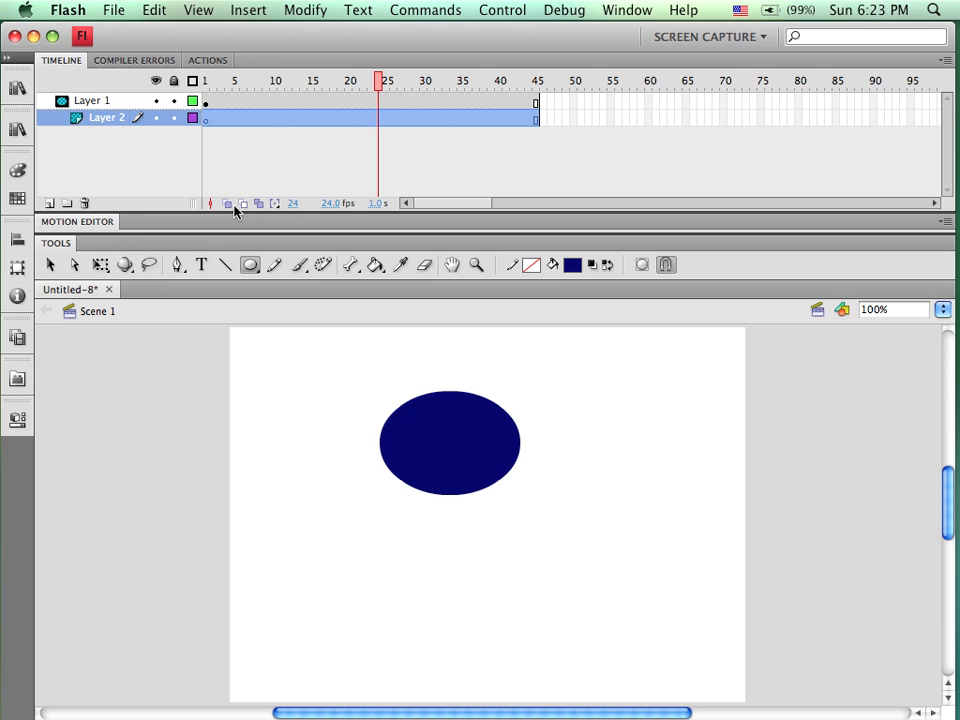
Create a white text block reading "Mask" just below the oval on Layer 2
{"action": "left_click", "coordinate": [202, 270]}
{"action": "left_click", "coordinate": [332, 551]}
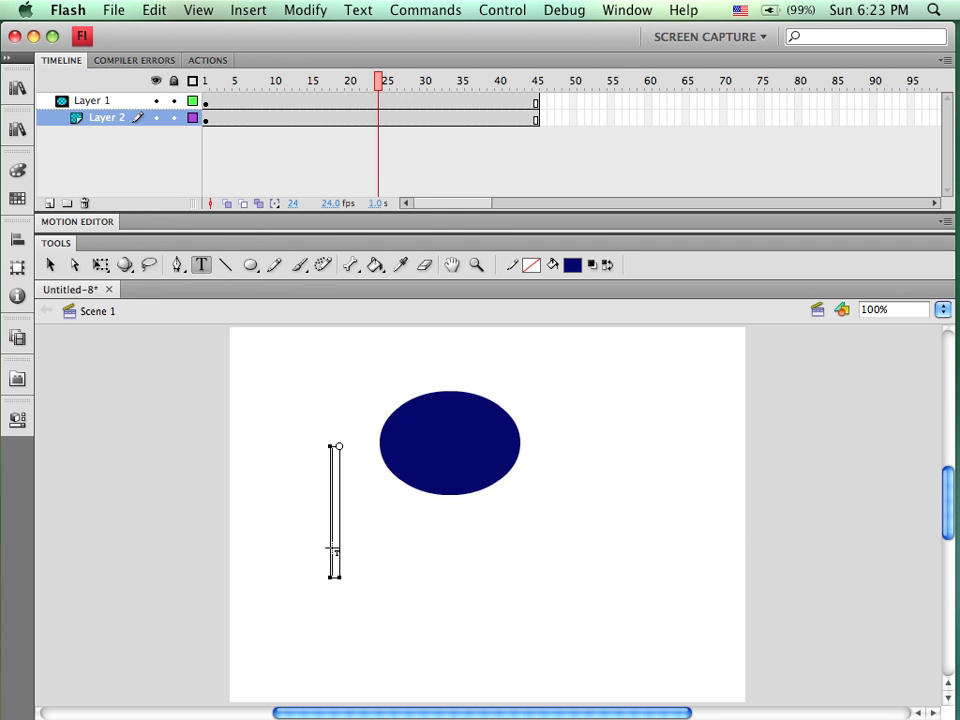
{"action": "left_click", "coordinate": [572, 264]}
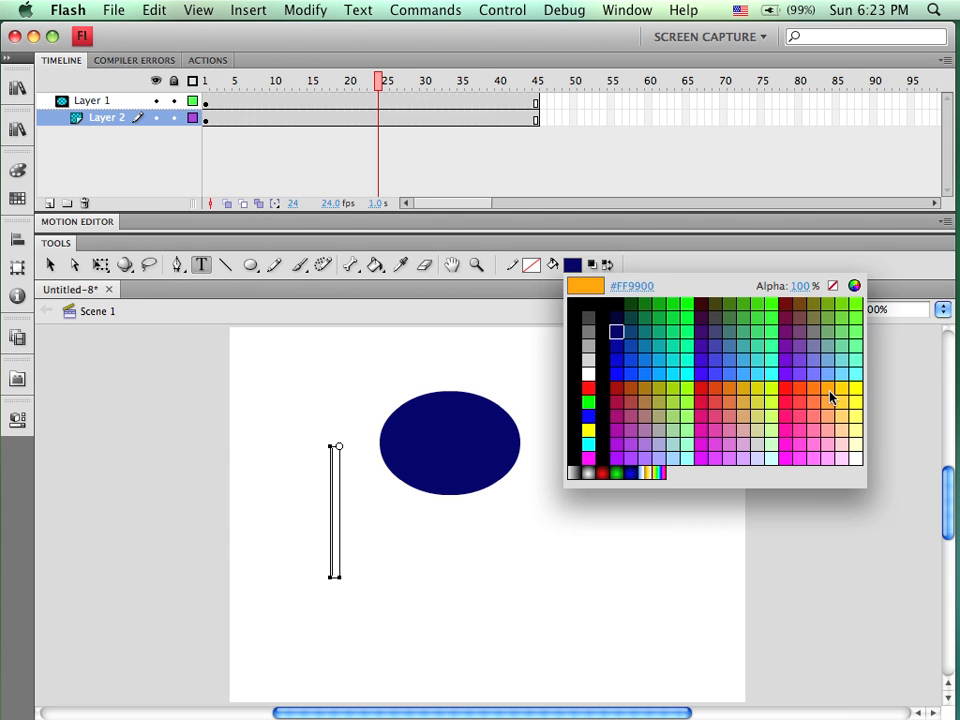
{"action": "left_click", "coordinate": [341, 501]}
{"action": "type", "text": "M"}
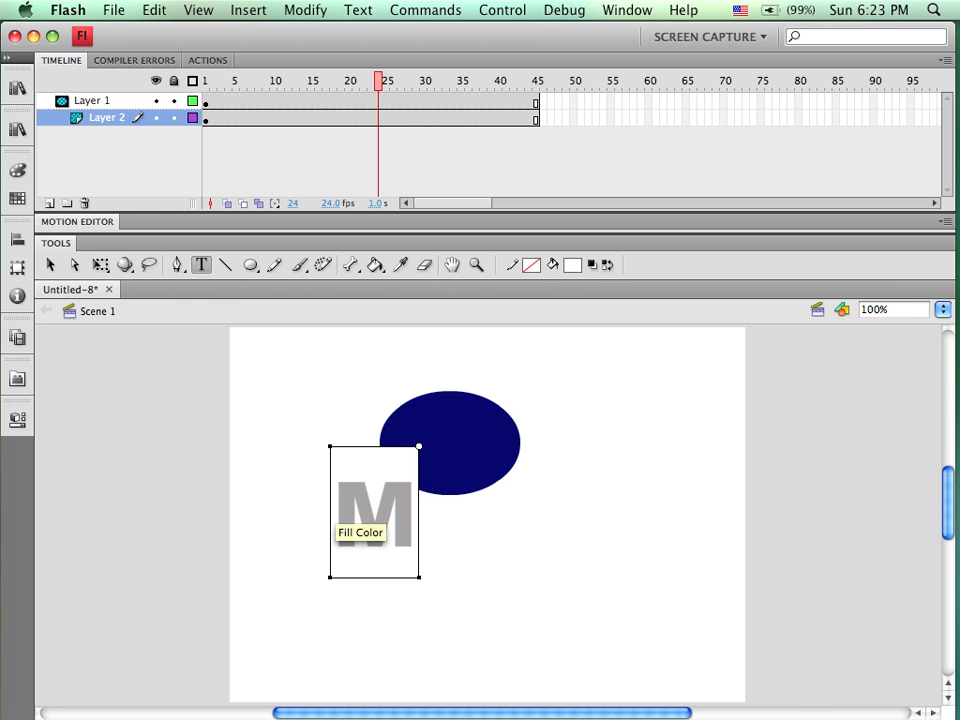
{"action": "type", "text": "ask"}
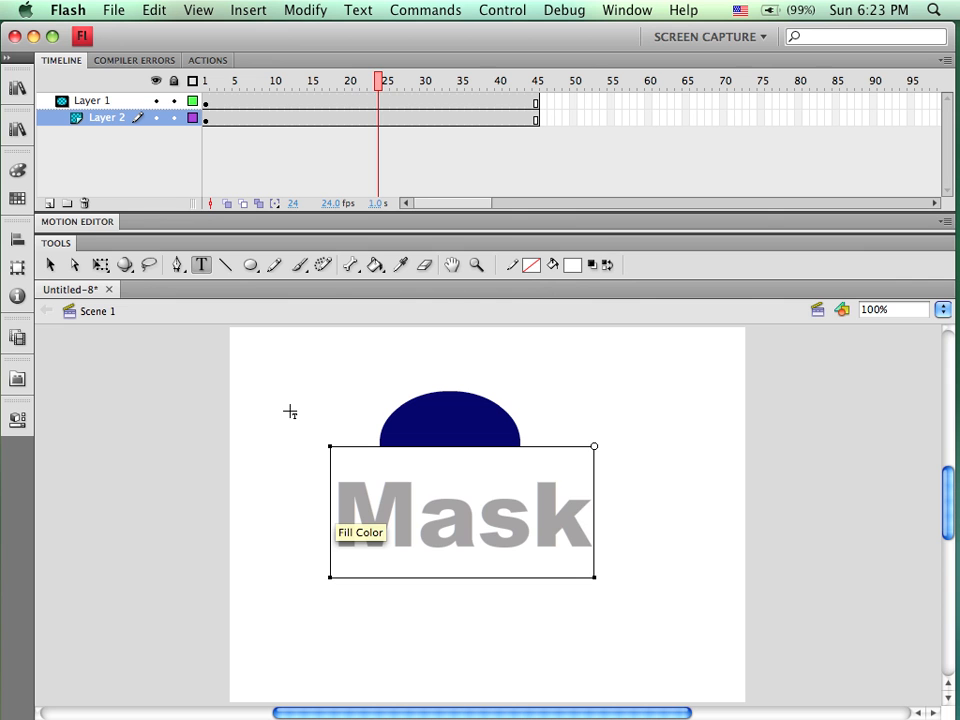
Move the text block slightly lower and recolor the text to #00FF98
{"action": "left_click", "coordinate": [49, 265]}
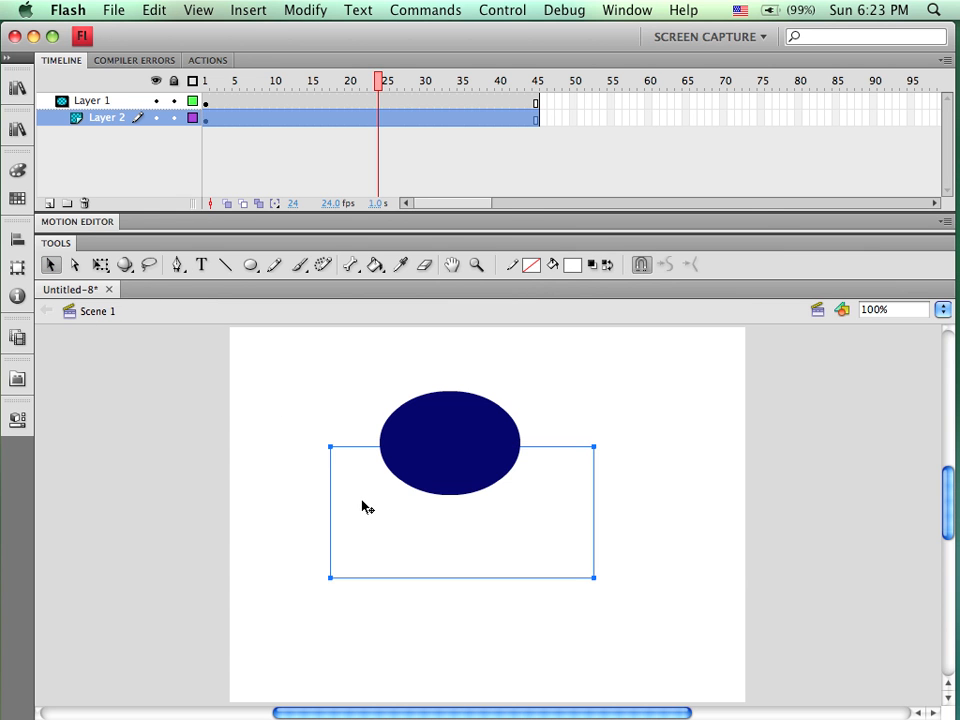
{"action": "left_click_drag", "start_coordinate": [373, 506], "coordinate": [382, 535]}
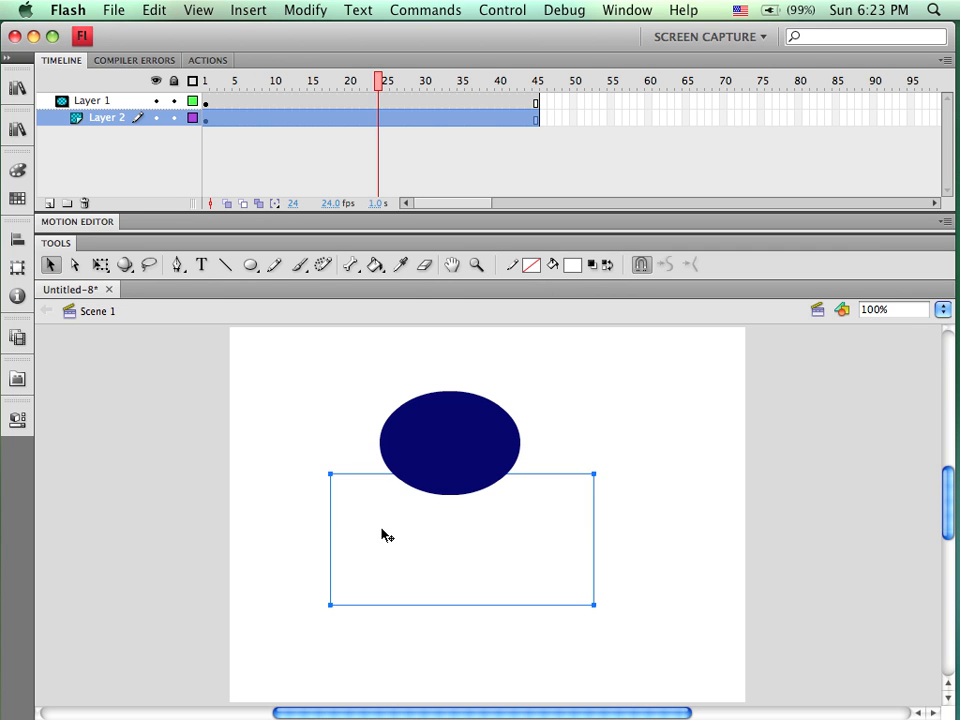
{"action": "double_click", "coordinate": [381, 531]}
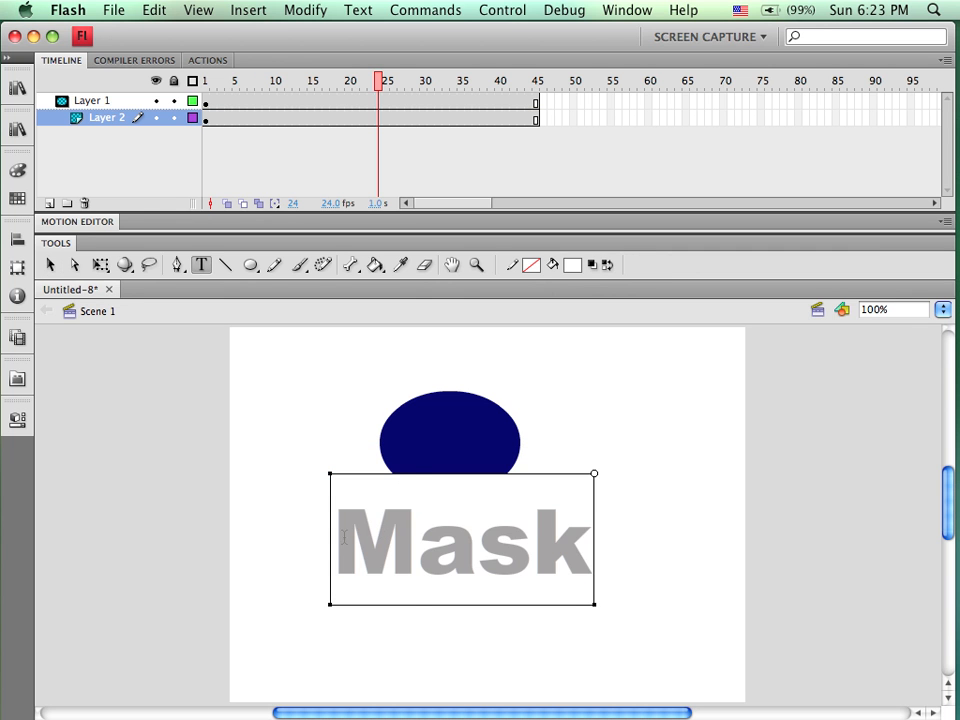
{"action": "left_click_drag", "start_coordinate": [342, 537], "coordinate": [636, 561]}
{"action": "left_click", "coordinate": [572, 265]}
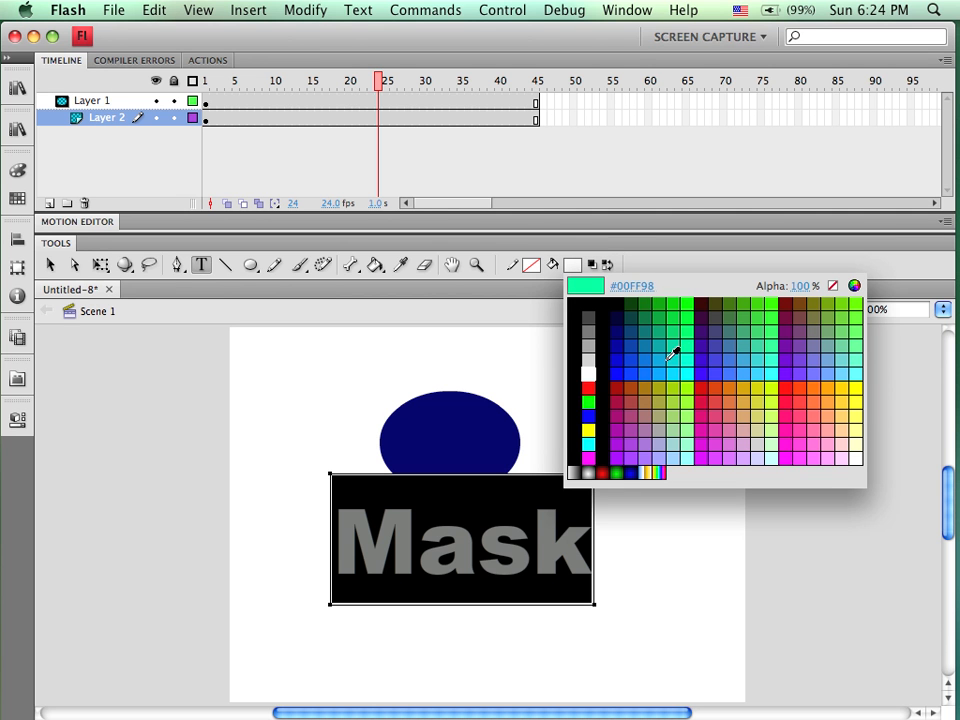
{"action": "left_click", "coordinate": [697, 338]}
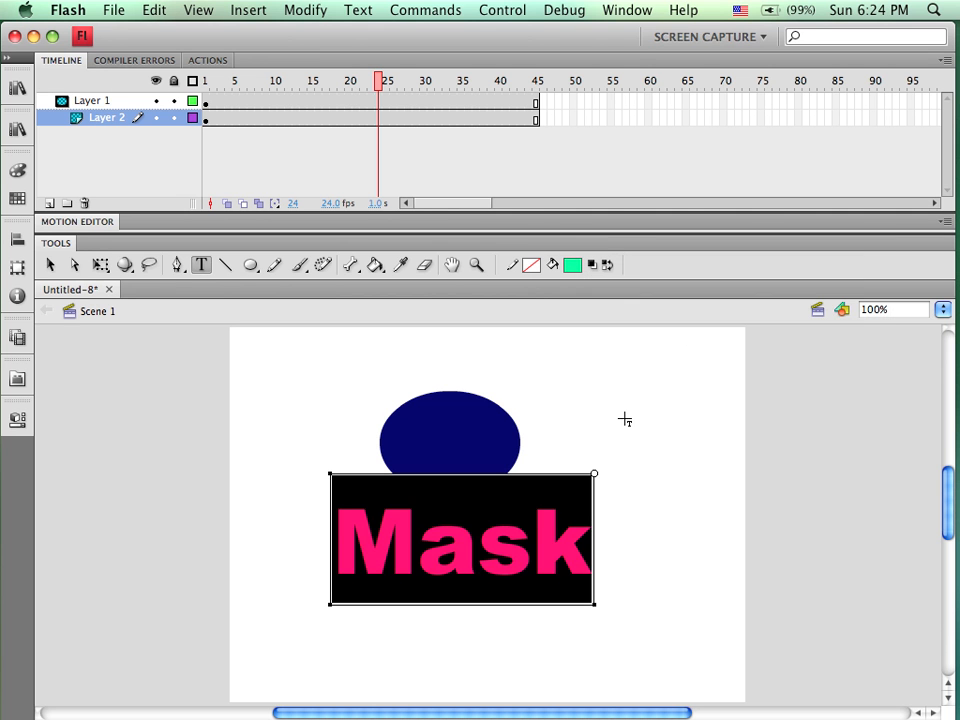
{"action": "left_click", "coordinate": [45, 266]}
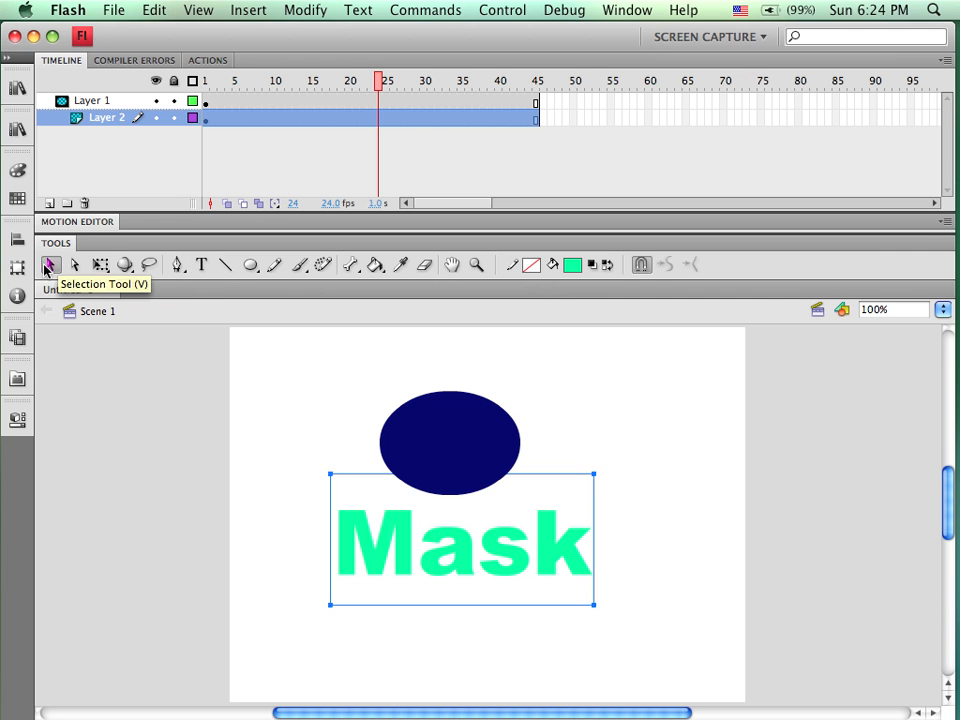
Lock both layers and scrub the timeline to preview the mask effect
{"action": "left_click", "coordinate": [225, 381]}
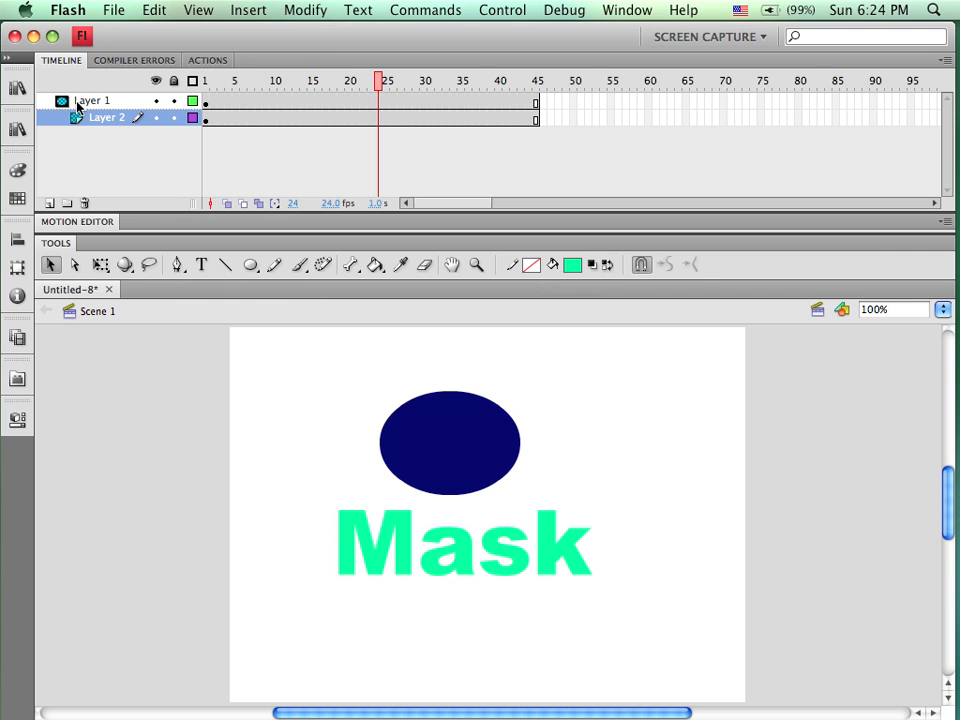
{"action": "left_click", "coordinate": [104, 101]}
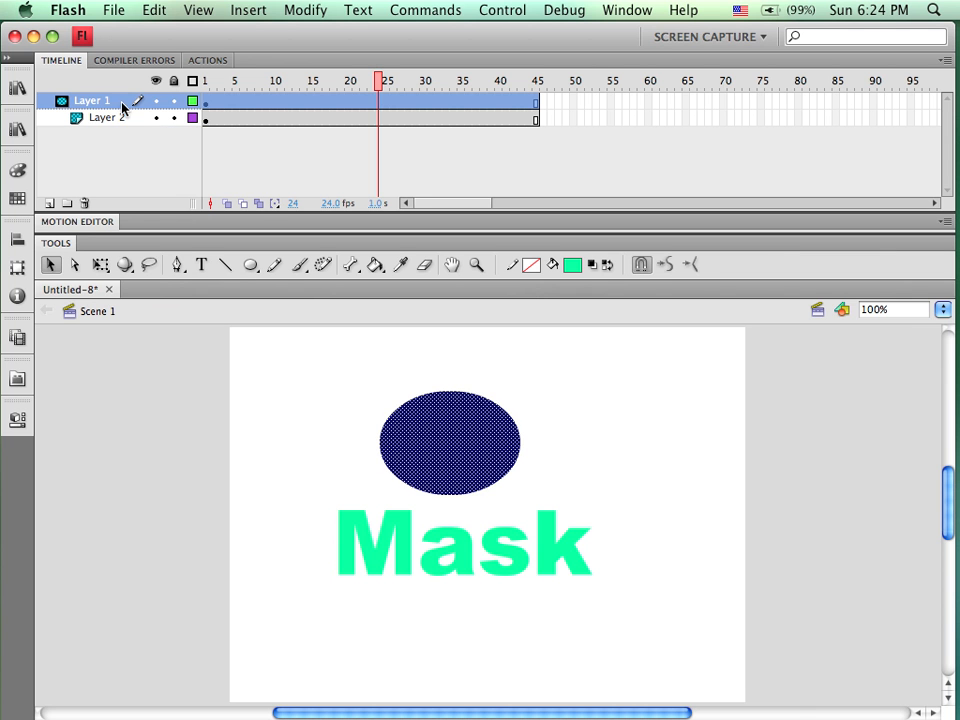
{"action": "left_click", "coordinate": [156, 101]}
{"action": "left_click", "coordinate": [156, 101]}
{"action": "left_click", "coordinate": [156, 118]}
{"action": "left_click", "coordinate": [156, 118]}
{"action": "left_click", "coordinate": [156, 118]}
{"action": "left_click", "coordinate": [156, 118]}
{"action": "left_click", "coordinate": [173, 101]}
{"action": "left_click", "coordinate": [173, 118]}
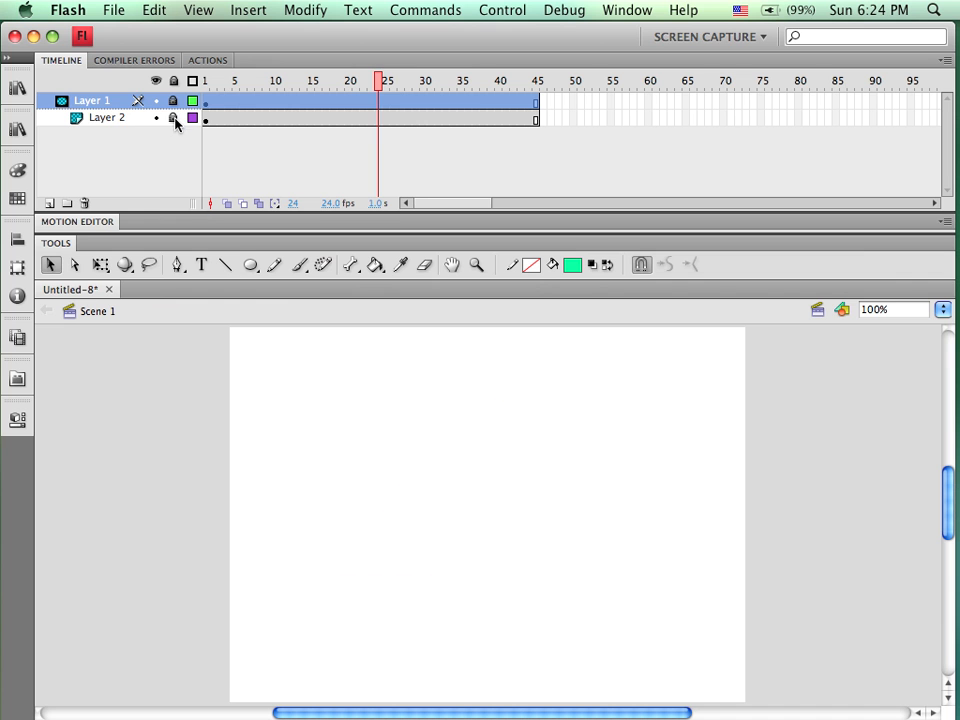
{"action": "left_click_drag", "start_coordinate": [381, 79], "coordinate": [270, 105]}
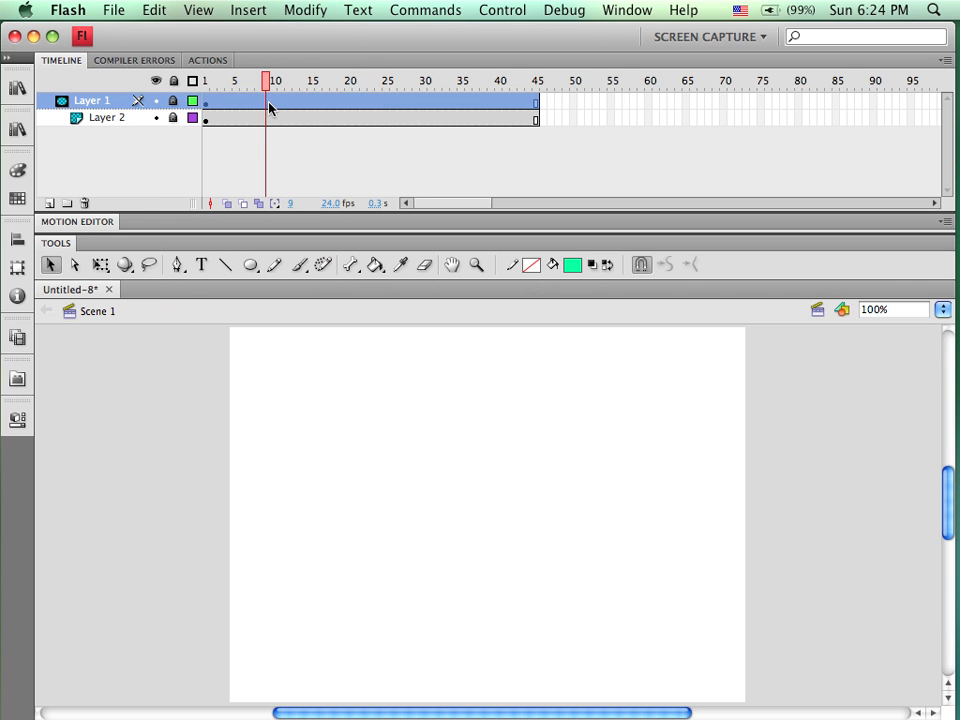
Unlock both layers and move the text up over the oval at frame 1
{"action": "left_click", "coordinate": [173, 101]}
{"action": "left_click", "coordinate": [173, 118]}
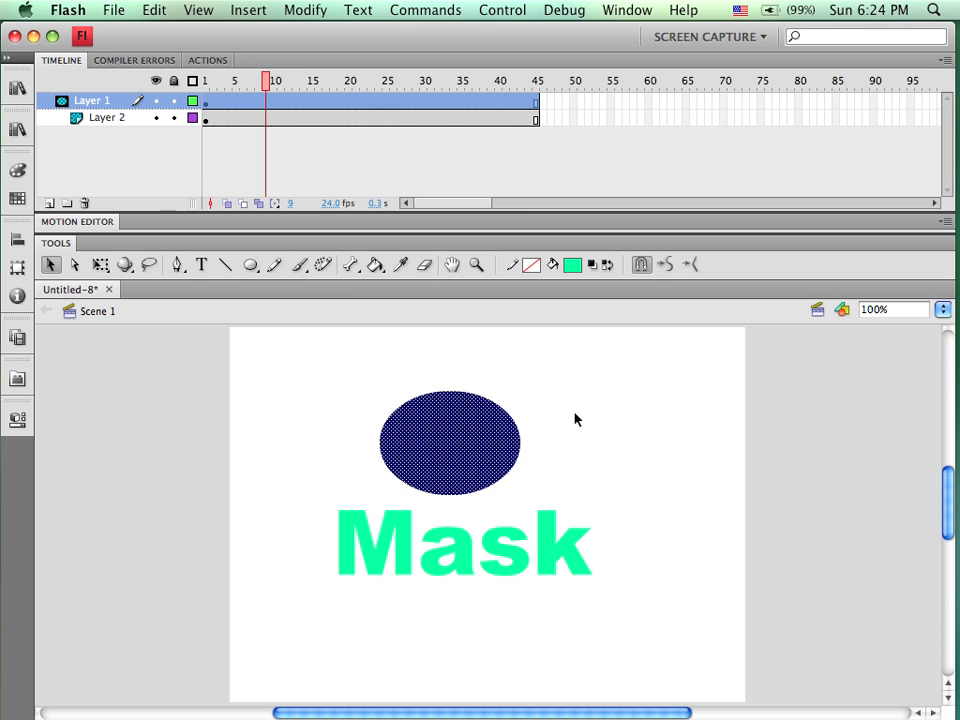
{"action": "left_click", "coordinate": [206, 119]}
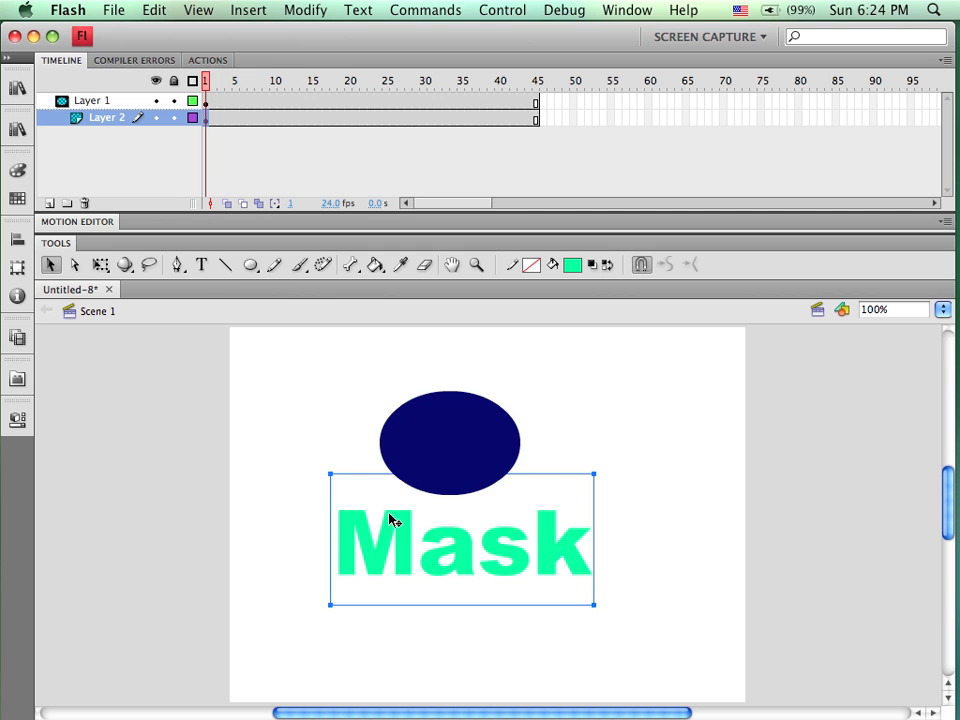
{"action": "left_click_drag", "start_coordinate": [401, 527], "coordinate": [390, 430]}
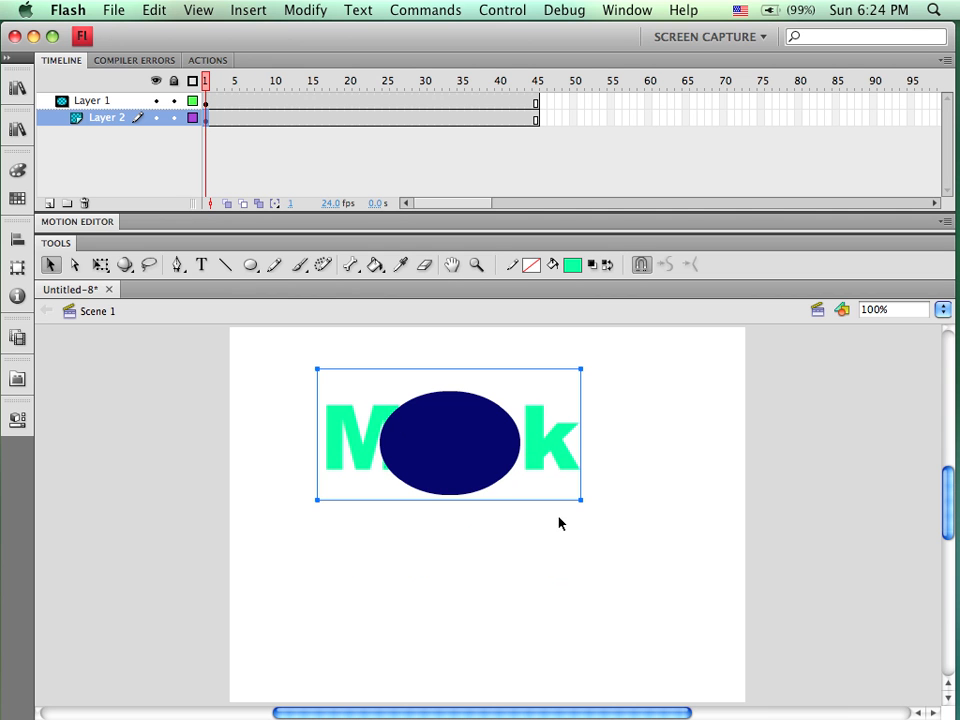
Lock and then unlock both layers to preview the masked text
{"action": "left_click", "coordinate": [174, 101]}
{"action": "left_click", "coordinate": [174, 118]}
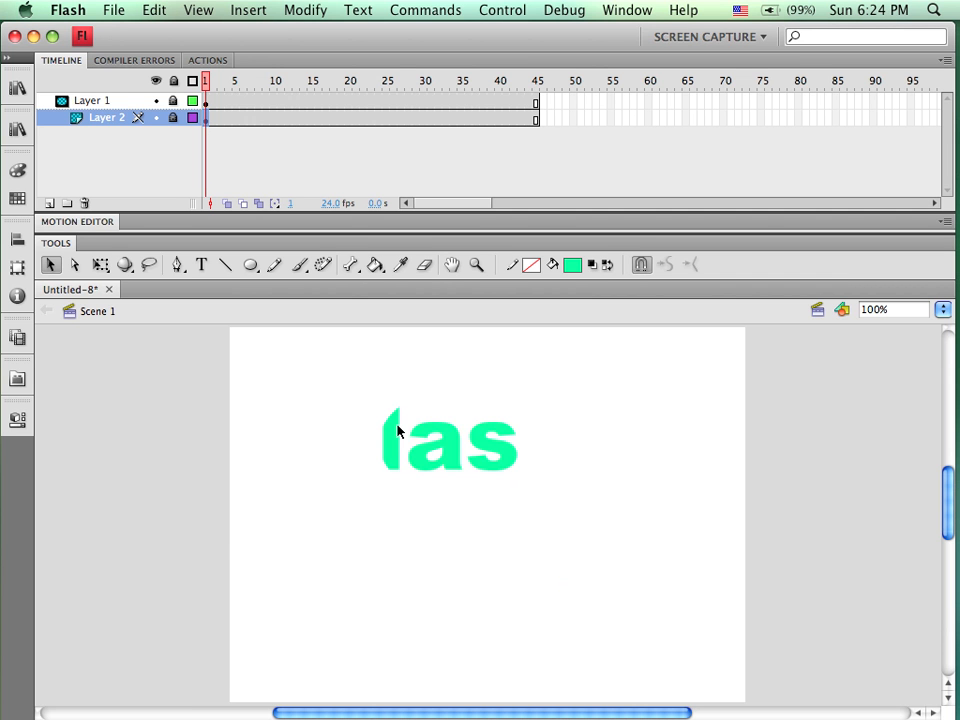
{"action": "left_click", "coordinate": [173, 100]}
{"action": "left_click", "coordinate": [173, 117]}
Move the text left of the oval, partly off stage, and create a motion tween on it
{"action": "left_click_drag", "start_coordinate": [350, 438], "coordinate": [145, 435]}
{"action": "mouse_move", "coordinate": [957, 487]}
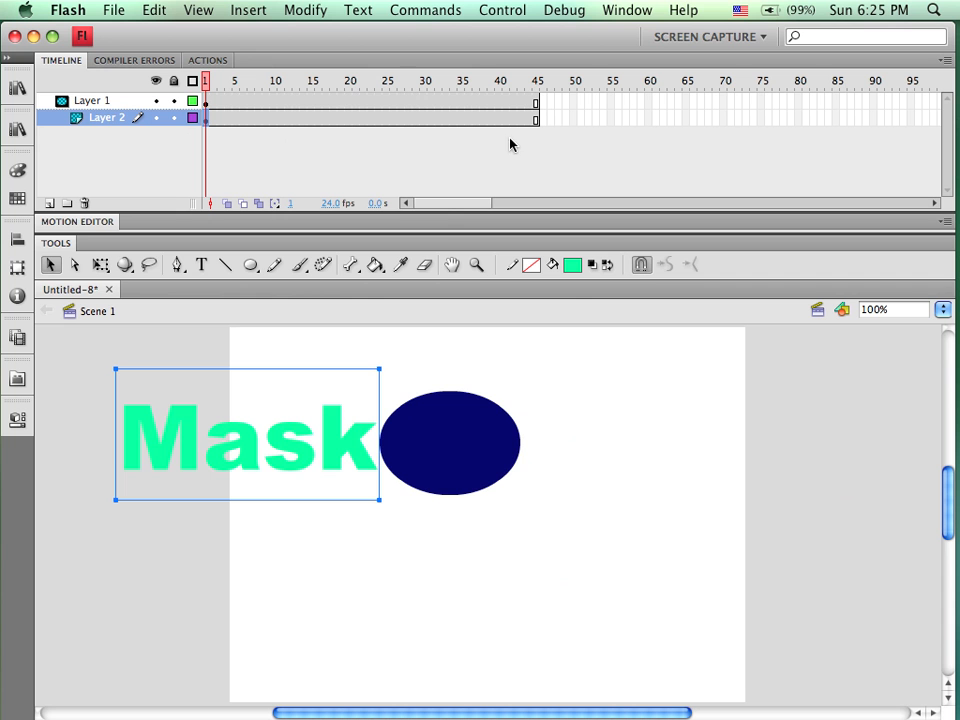
{"action": "right_click", "coordinate": [194, 433]}
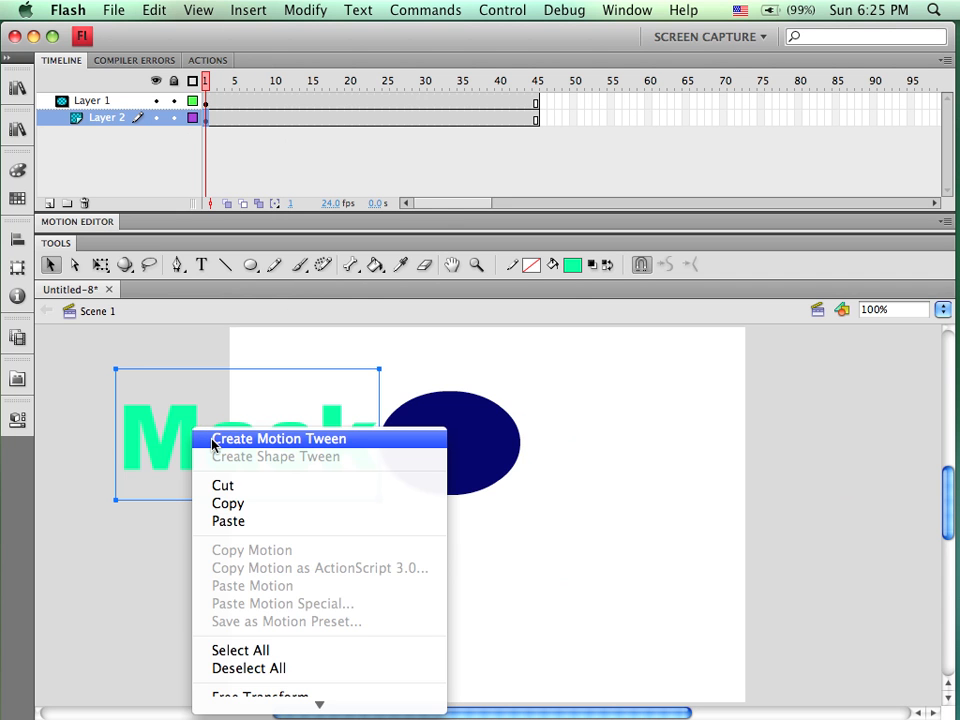
{"action": "left_click", "coordinate": [212, 440]}
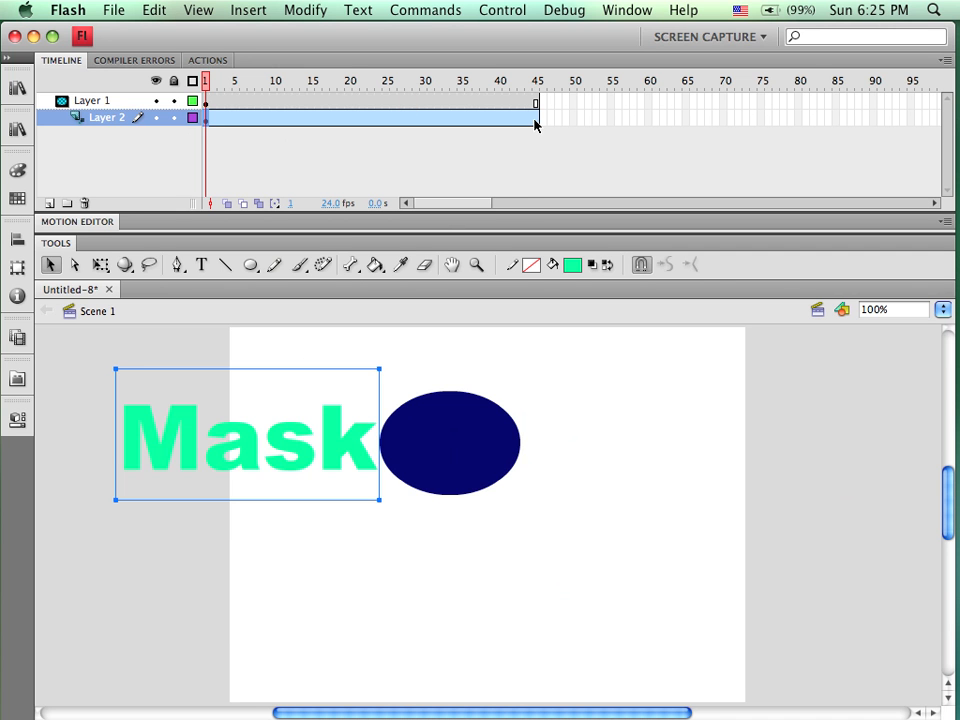
At frame 45, move the text to the right of the oval
{"action": "mouse_move", "coordinate": [181, 430]}
{"action": "left_mouse_down"}
{"action": "mouse_move", "coordinate": [581, 452]}
{"action": "mouse_move", "coordinate": [588, 433]}
{"action": "mouse_move", "coordinate": [435, 459]}
{"action": "mouse_move", "coordinate": [184, 444]}
{"action": "mouse_move", "coordinate": [178, 424]}
{"action": "mouse_move", "coordinate": [186, 424]}
{"action": "left_mouse_up"}
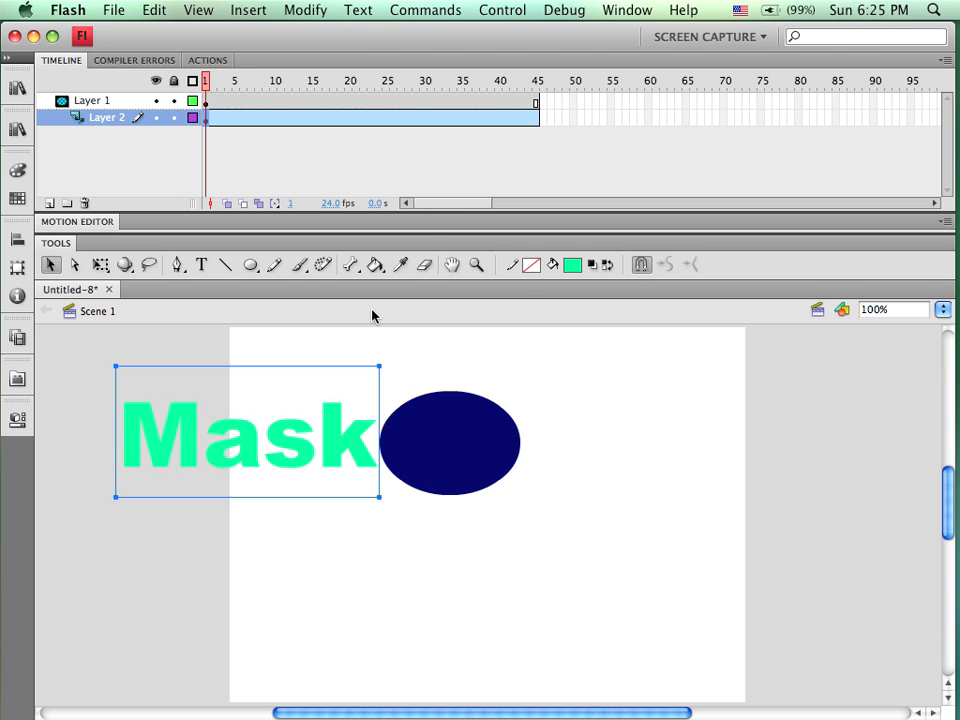
{"action": "left_click", "coordinate": [536, 99]}
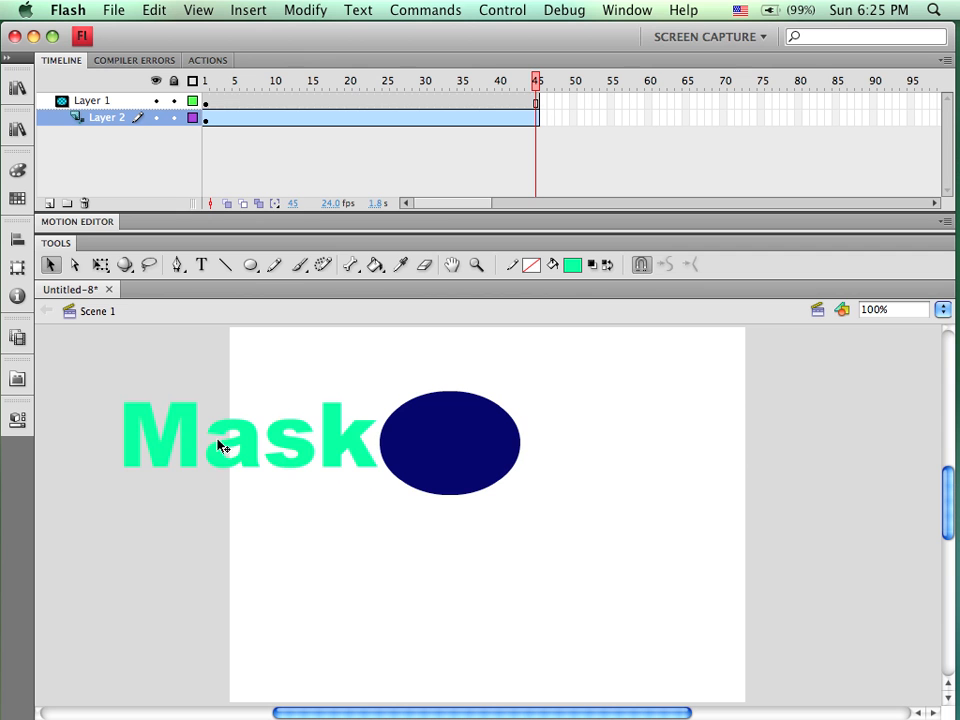
{"action": "left_click_drag", "start_coordinate": [227, 450], "coordinate": [625, 452]}
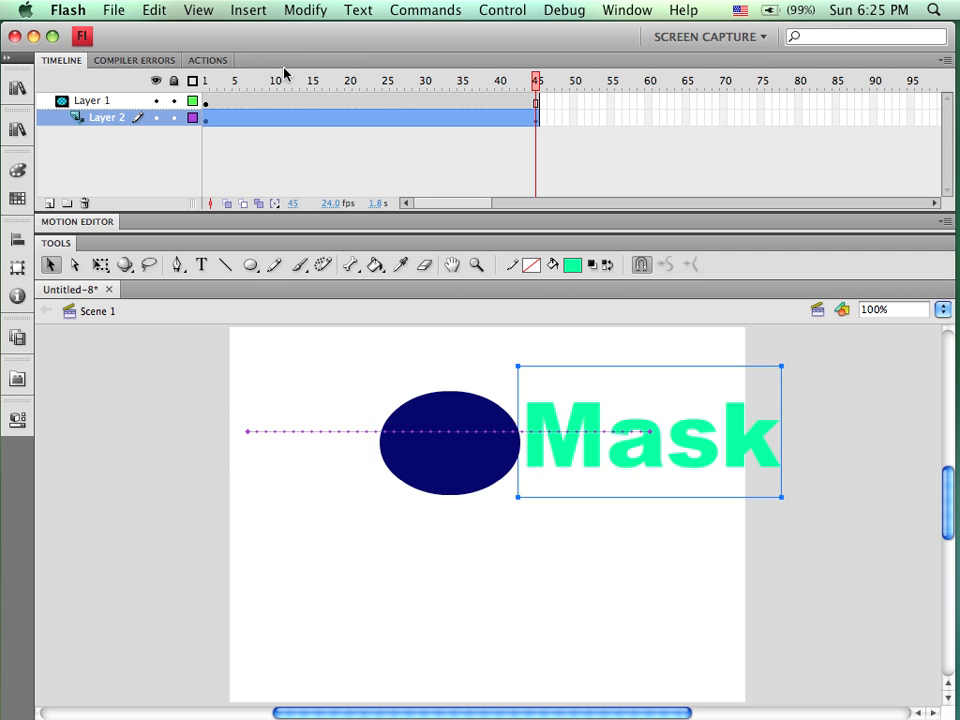
Lock both layers, scrub the timeline to preview the masked text animation, then unlock them
{"action": "left_click_drag", "start_coordinate": [328, 81], "coordinate": [213, 147]}
{"action": "left_click", "coordinate": [173, 101]}
{"action": "left_click", "coordinate": [173, 118]}
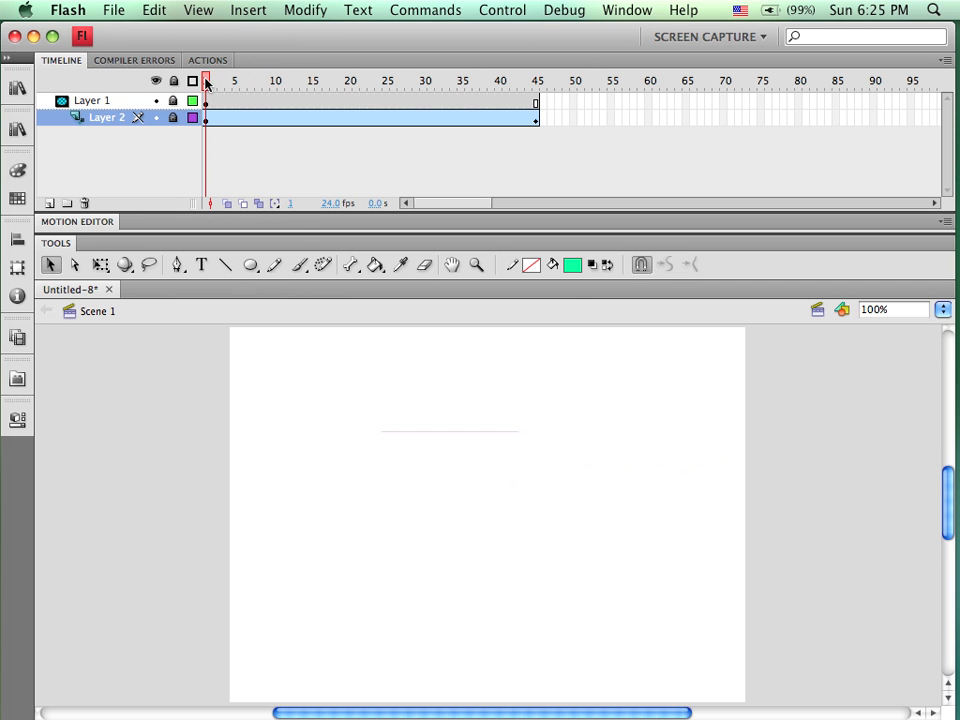
{"action": "left_click_drag", "start_coordinate": [206, 84], "coordinate": [206, 135]}
{"action": "left_click", "coordinate": [173, 100]}
{"action": "left_click", "coordinate": [172, 117]}
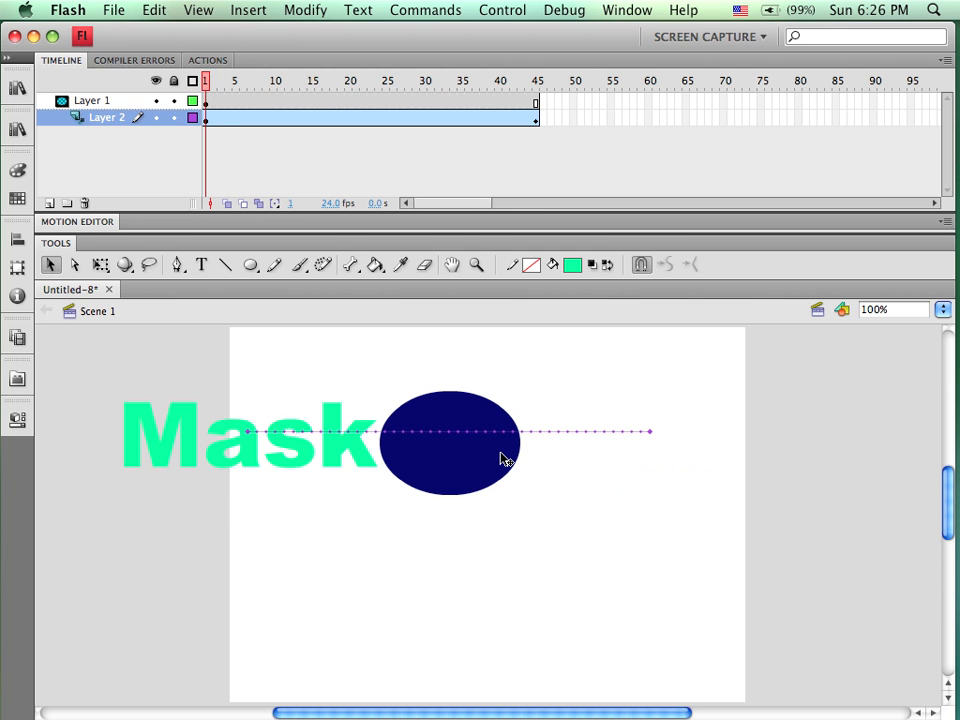
Select the oval on its layer, group it, and create a motion tween on it, accepting conversion to a symbol
{"action": "left_click", "coordinate": [206, 102]}
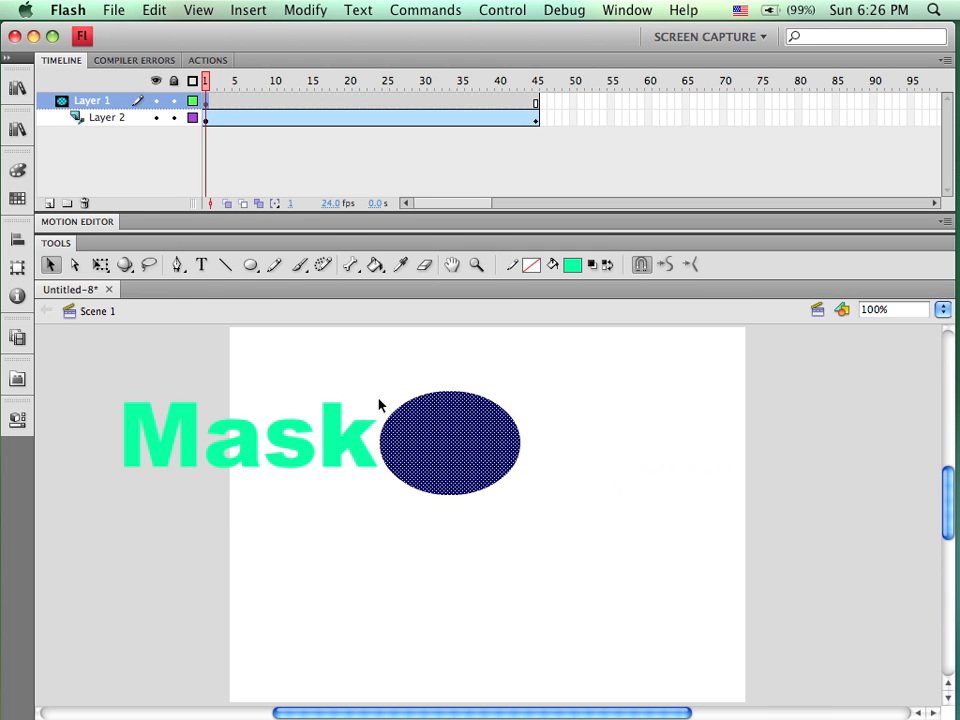
{"action": "left_click_drag", "start_coordinate": [362, 362], "coordinate": [587, 561]}
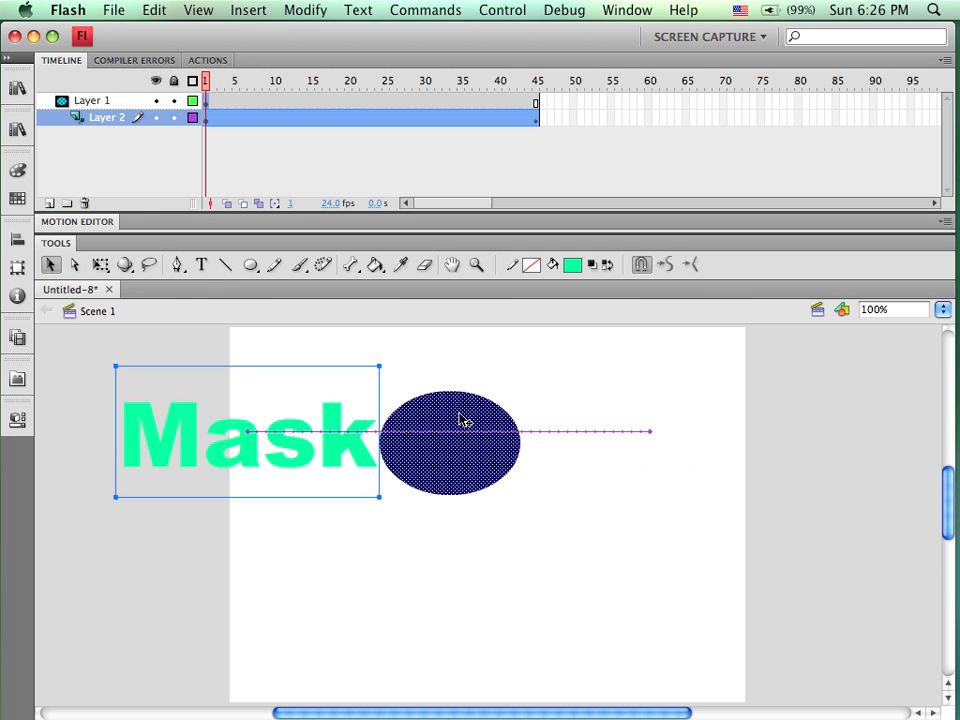
{"action": "left_click", "coordinate": [214, 141]}
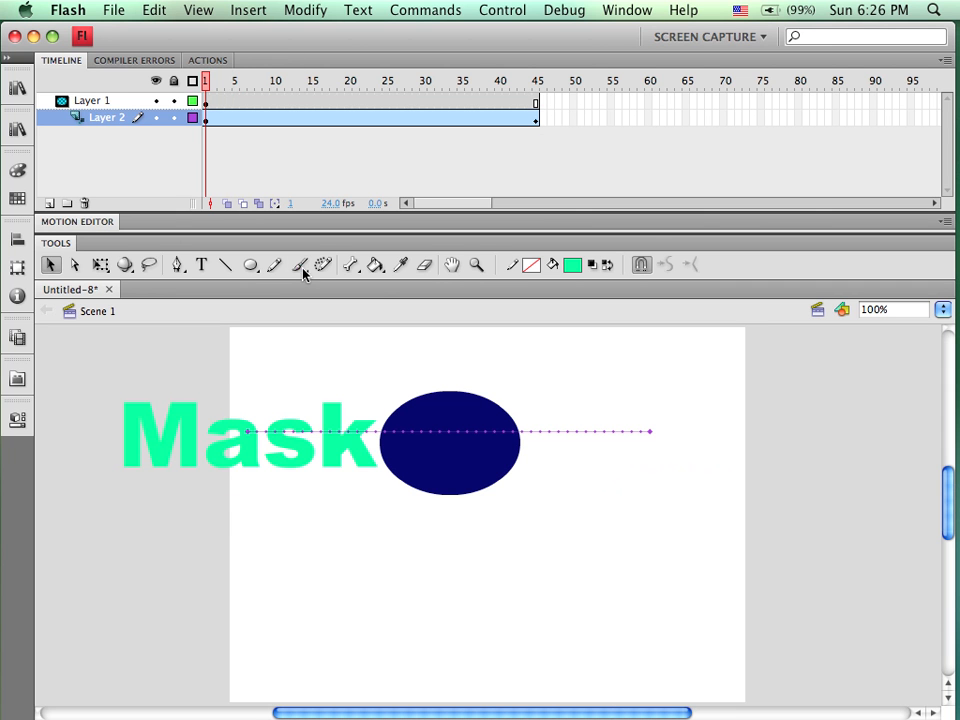
{"action": "left_click", "coordinate": [207, 102]}
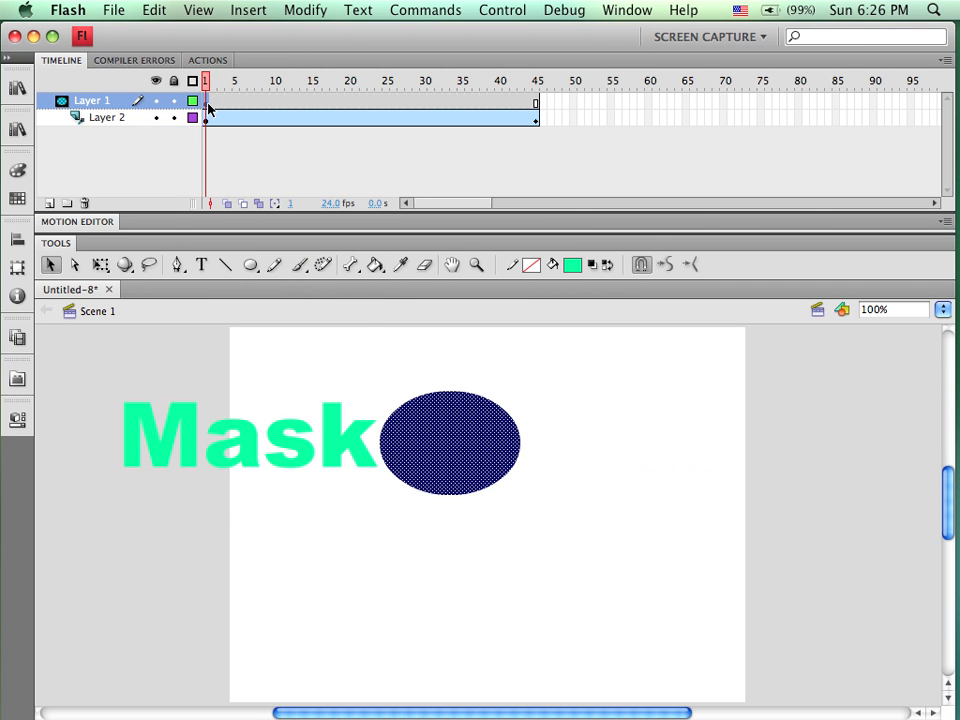
{"action": "key", "text": "super+g"}
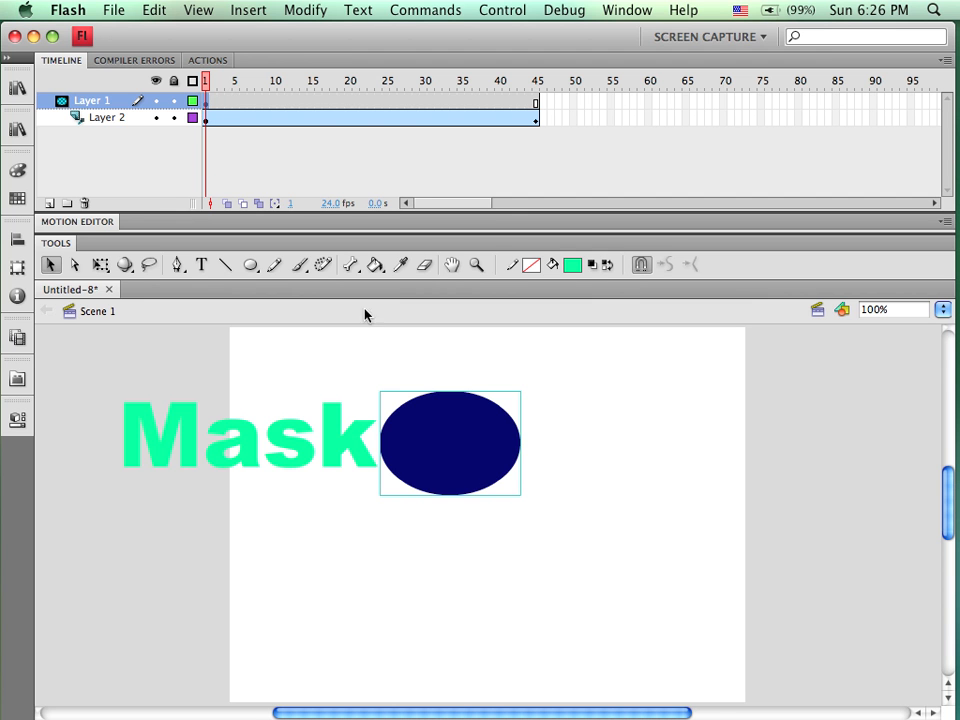
{"action": "right_click", "coordinate": [461, 443]}
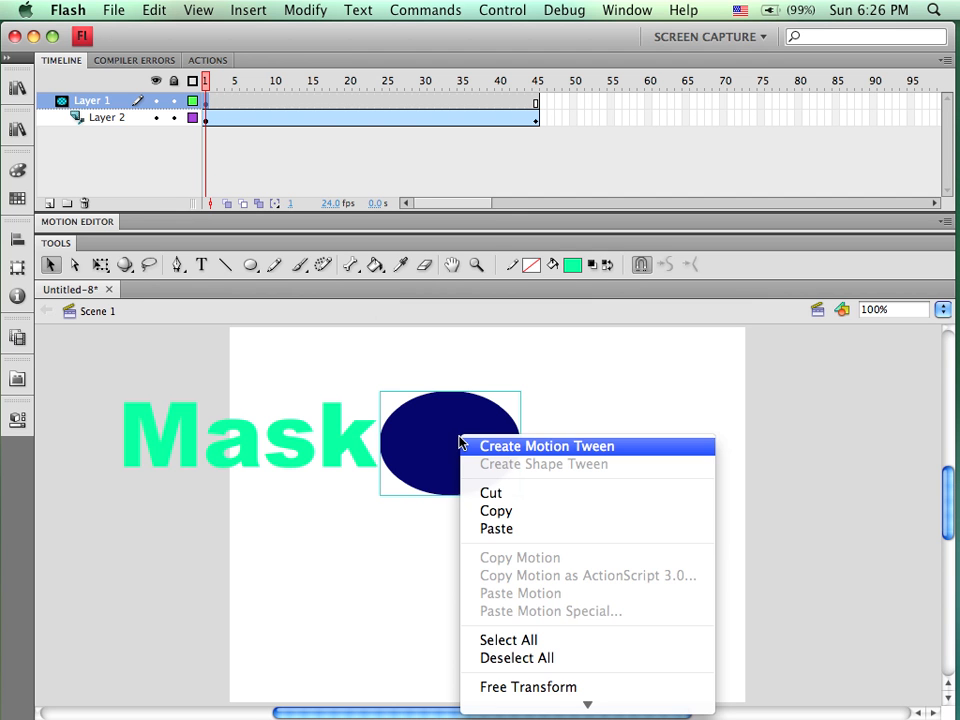
{"action": "left_click", "coordinate": [514, 447]}
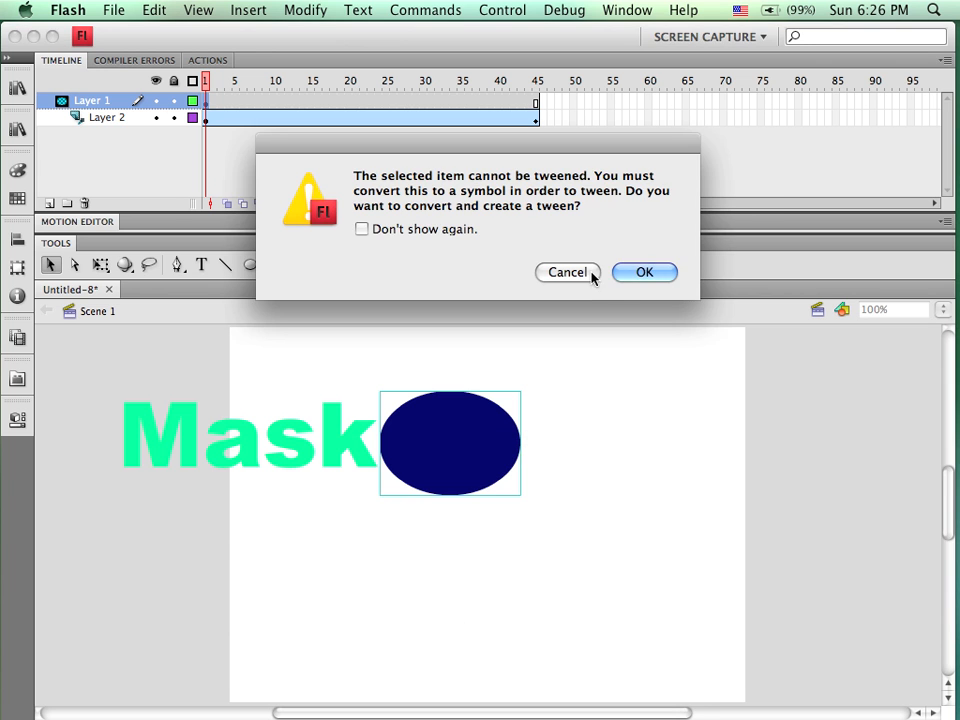
{"action": "left_click", "coordinate": [660, 273]}
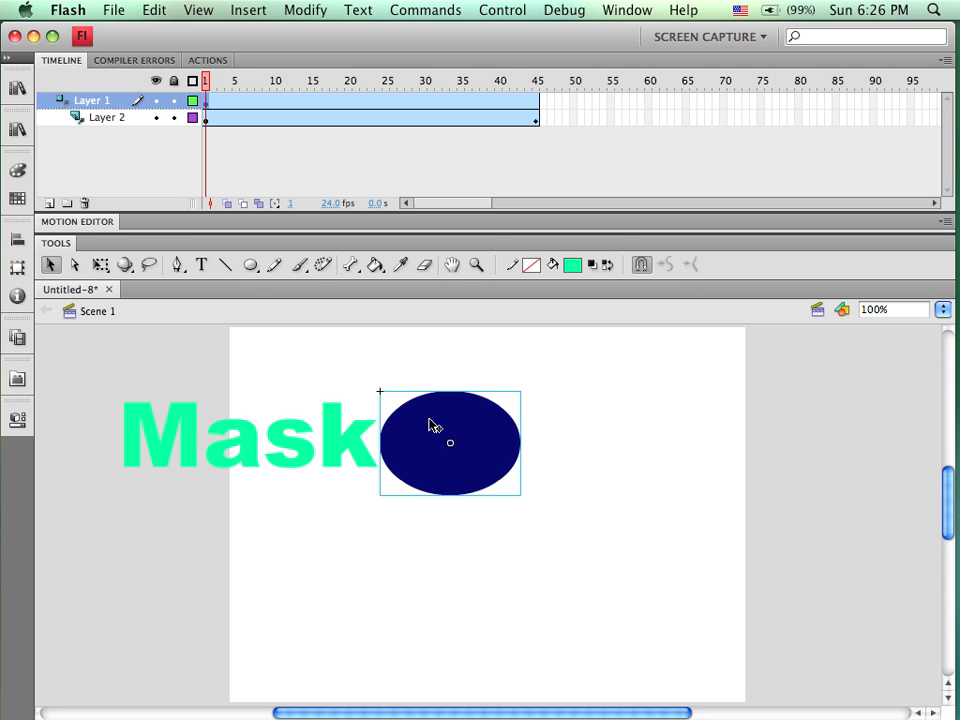
Move the oval up to the stage's top edge at frame 1, and down below the text at frame 45
{"action": "left_click_drag", "start_coordinate": [430, 425], "coordinate": [437, 364]}
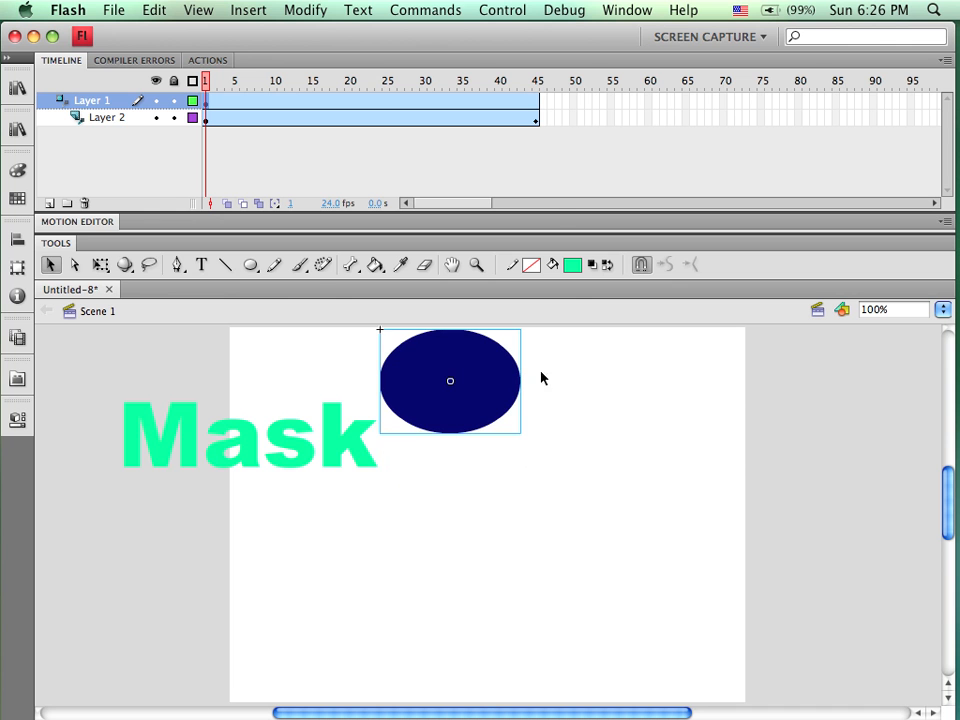
{"action": "left_click", "coordinate": [537, 83]}
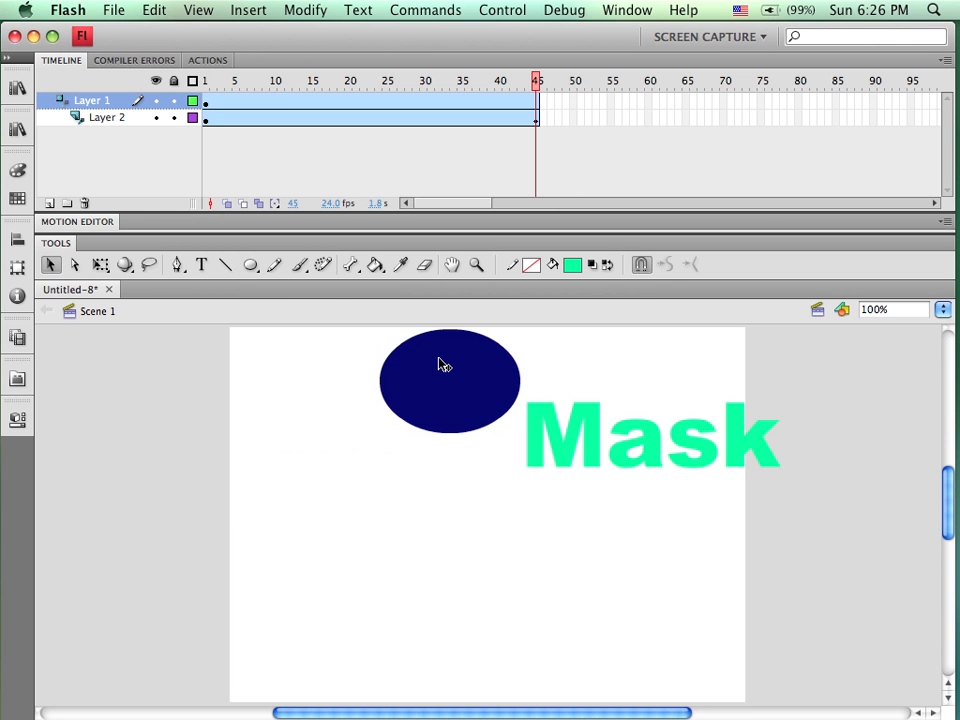
{"action": "left_click_drag", "start_coordinate": [442, 362], "coordinate": [452, 489]}
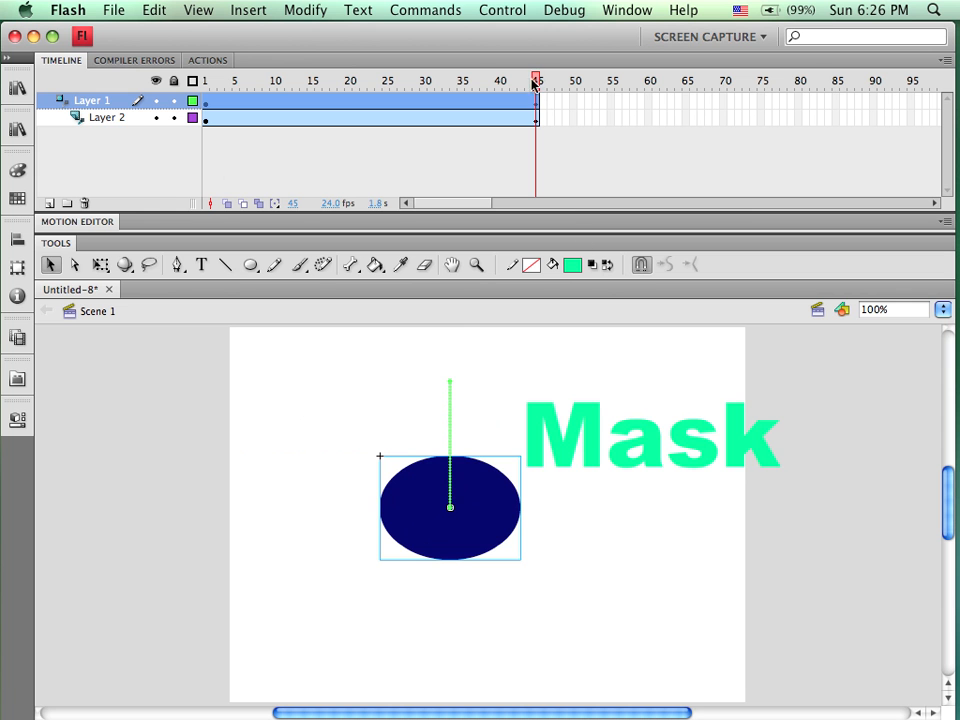
Lock both layers, scrub the timeline and test the movie to preview the moving mask, then close the preview
{"action": "left_click_drag", "start_coordinate": [538, 80], "coordinate": [180, 158]}
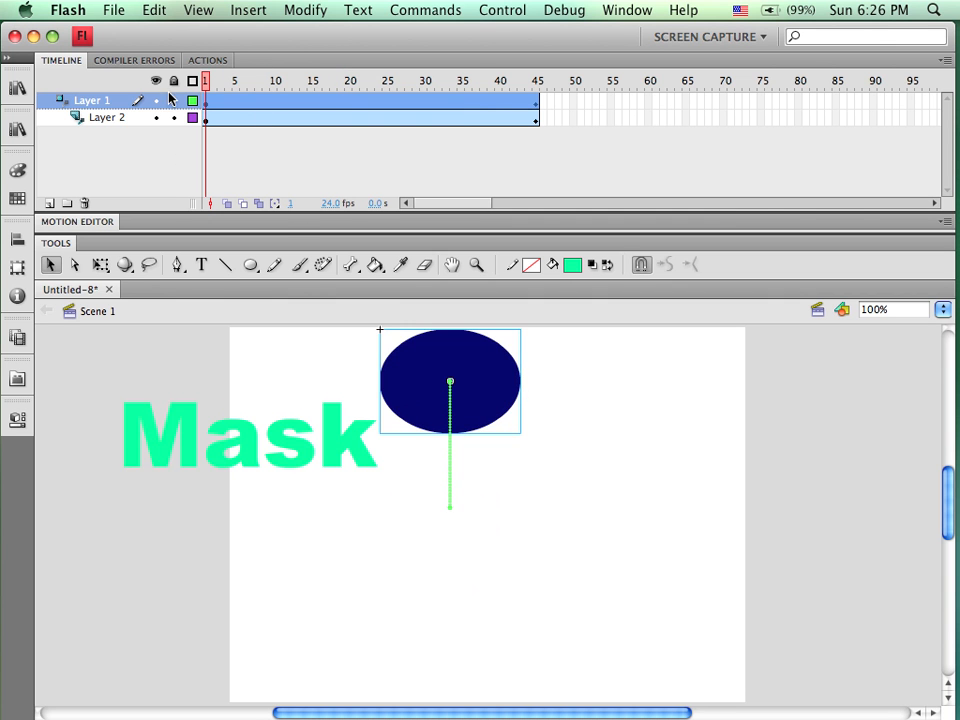
{"action": "left_click", "coordinate": [174, 101]}
{"action": "left_click", "coordinate": [173, 117]}
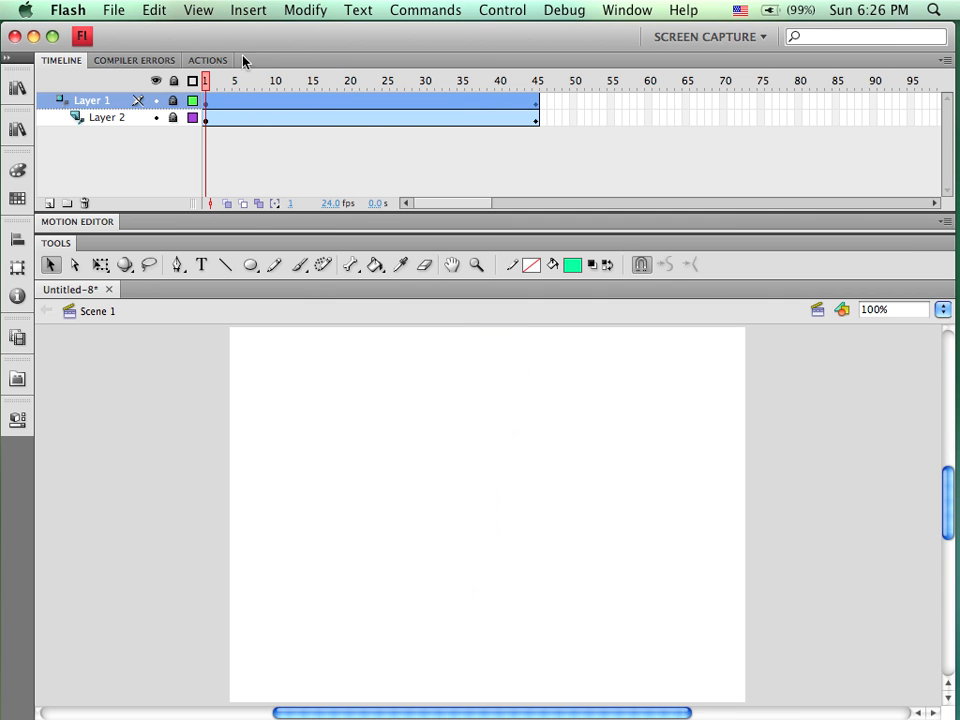
{"action": "left_click_drag", "start_coordinate": [206, 78], "coordinate": [333, 127]}
{"action": "left_click", "coordinate": [495, 12]}
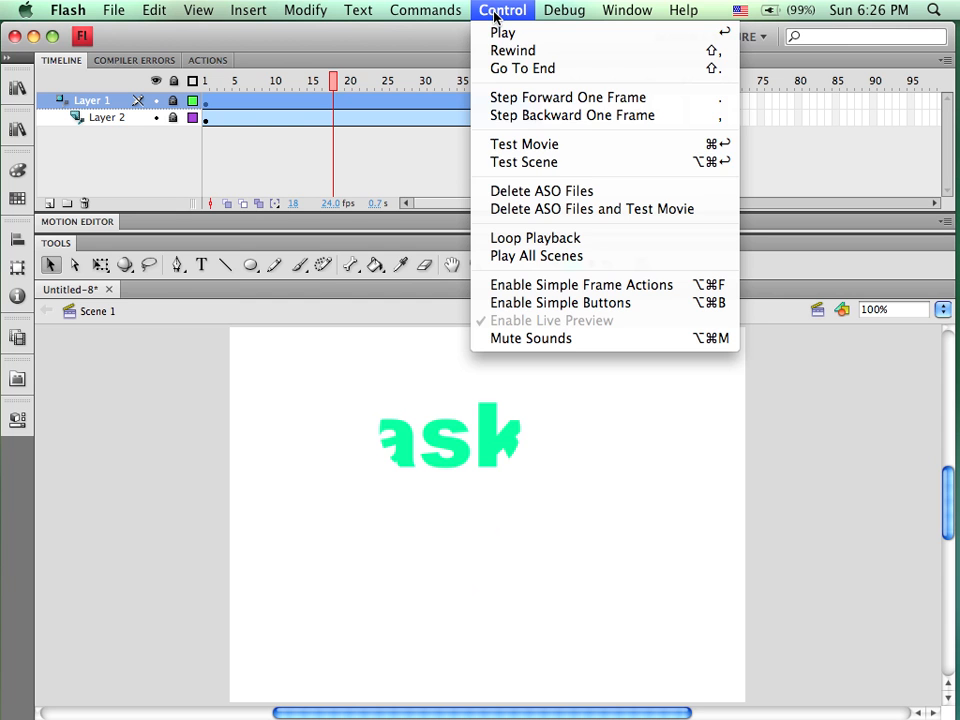
{"action": "left_click", "coordinate": [515, 145]}
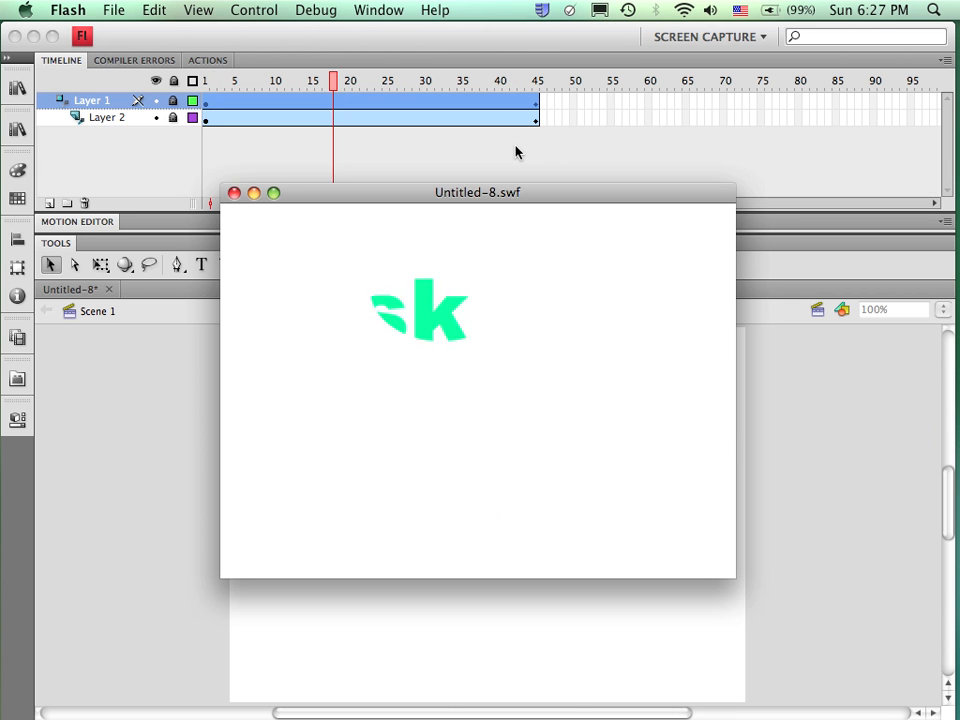
{"action": "left_click", "coordinate": [235, 194]}
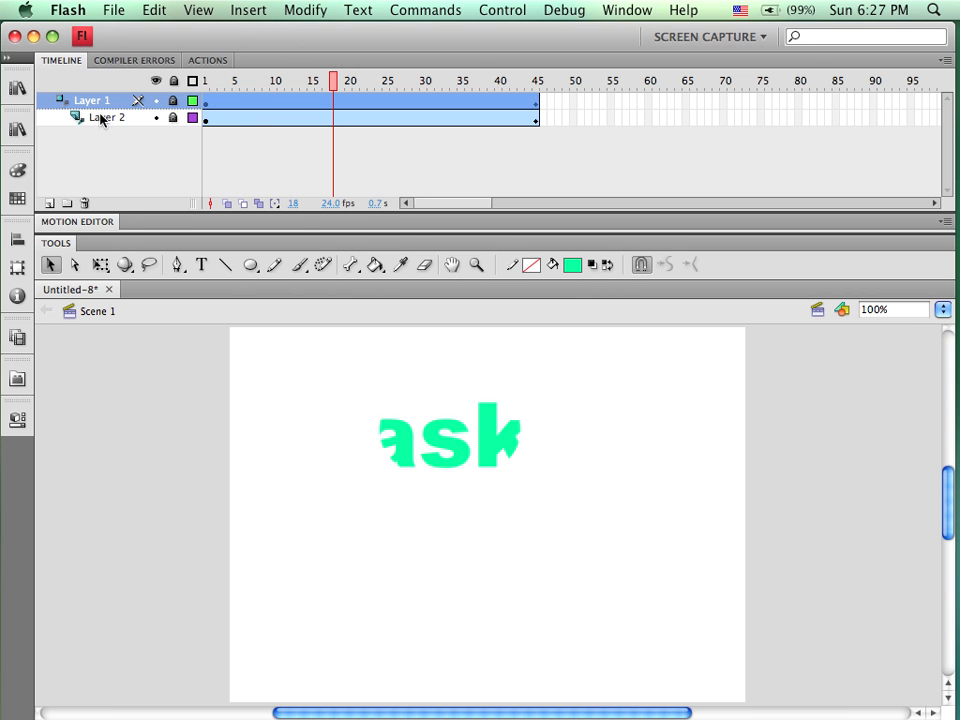
Hide both existing layers, add a new mask layer, and nest another new layer beneath it as masked
{"action": "left_click", "coordinate": [155, 100]}
{"action": "left_click", "coordinate": [155, 117]}
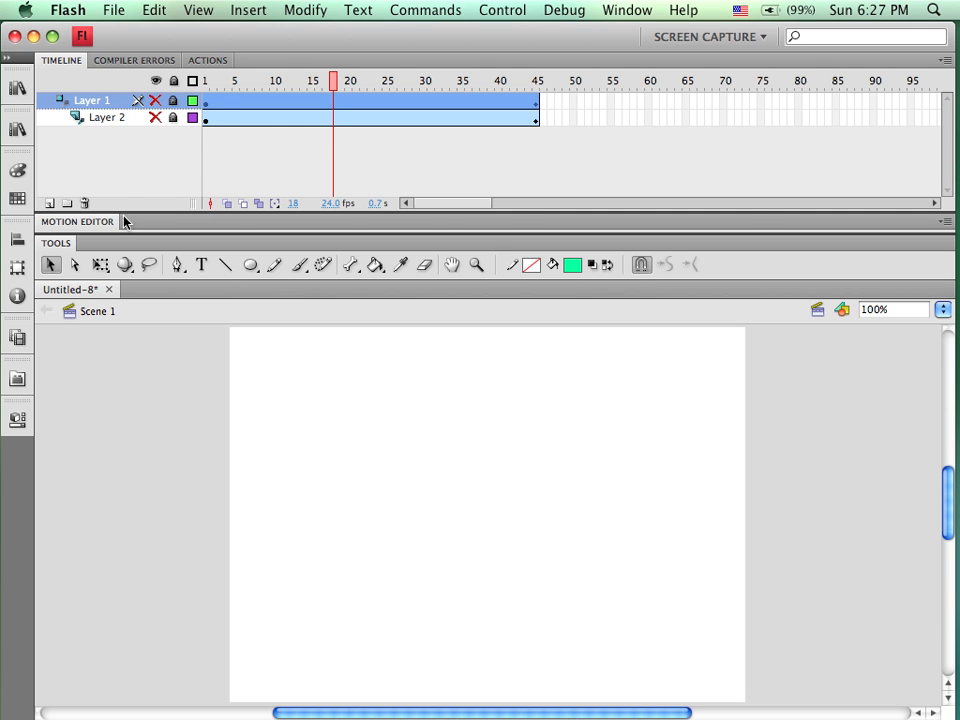
{"action": "left_click", "coordinate": [49, 204]}
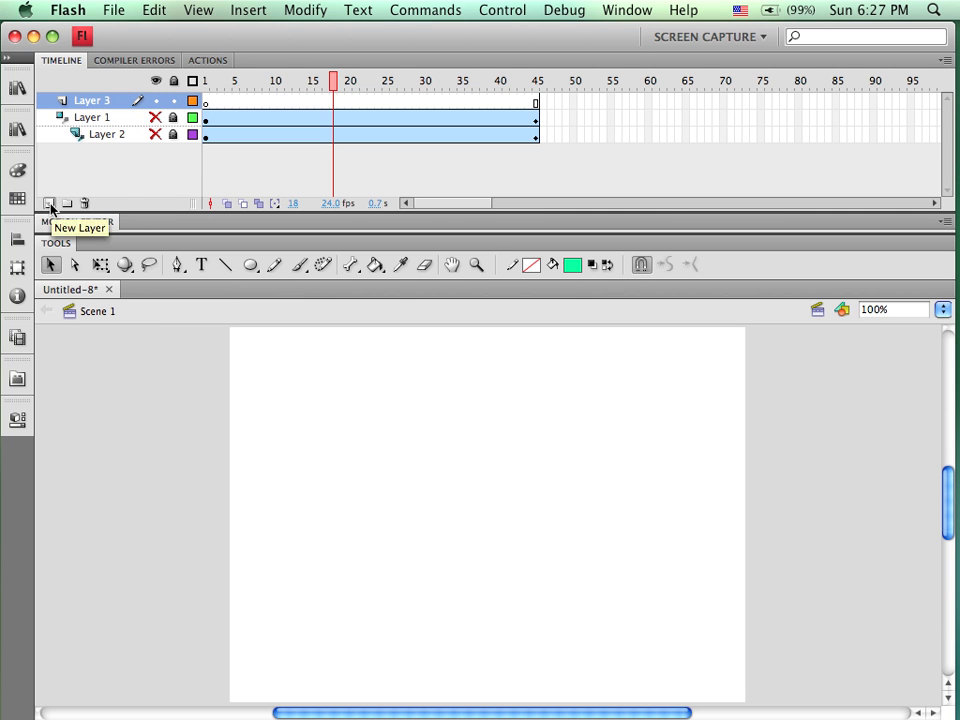
{"action": "right_click", "coordinate": [87, 102]}
{"action": "left_click", "coordinate": [122, 268]}
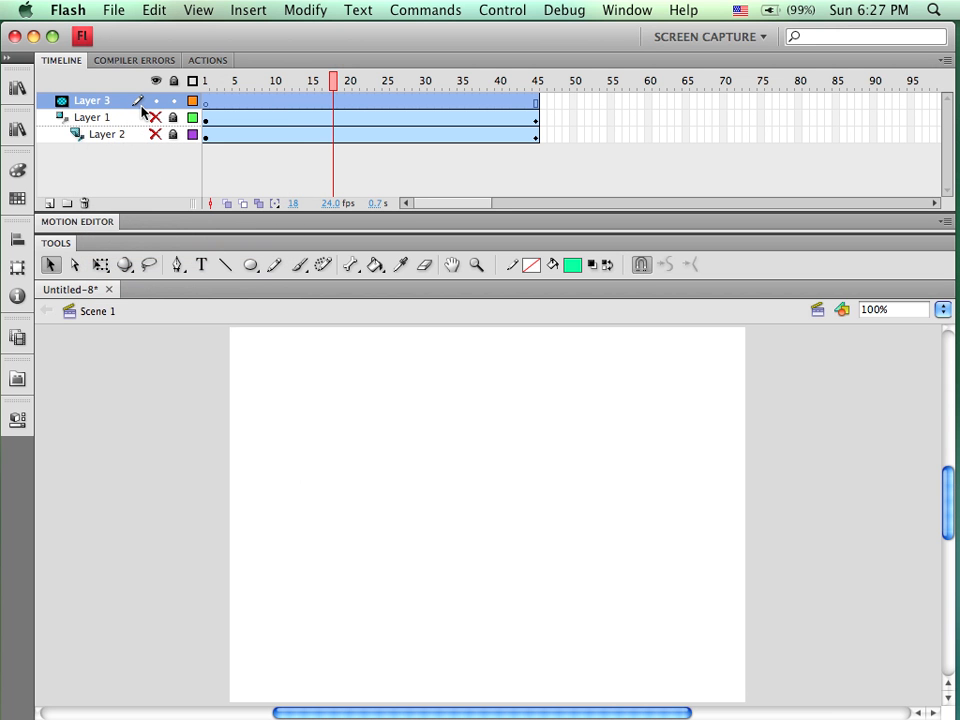
{"action": "left_click", "coordinate": [49, 204]}
{"action": "left_click_drag", "start_coordinate": [66, 100], "coordinate": [62, 124]}
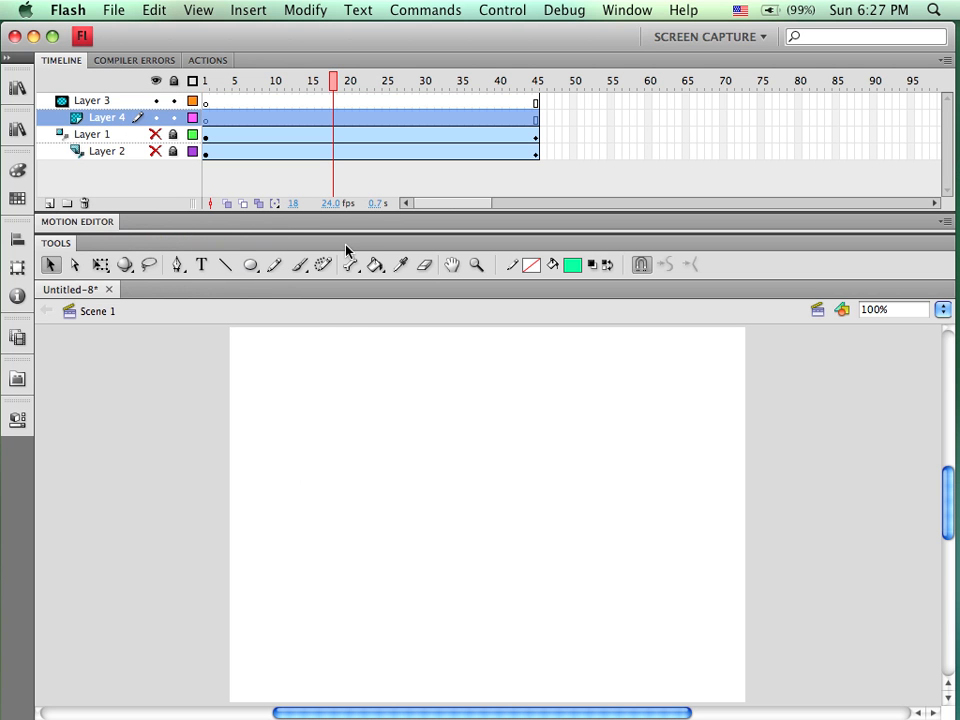
On the new mask layer at frame 1, type the text Mask and position it near the stage centre
{"action": "left_click", "coordinate": [206, 103]}
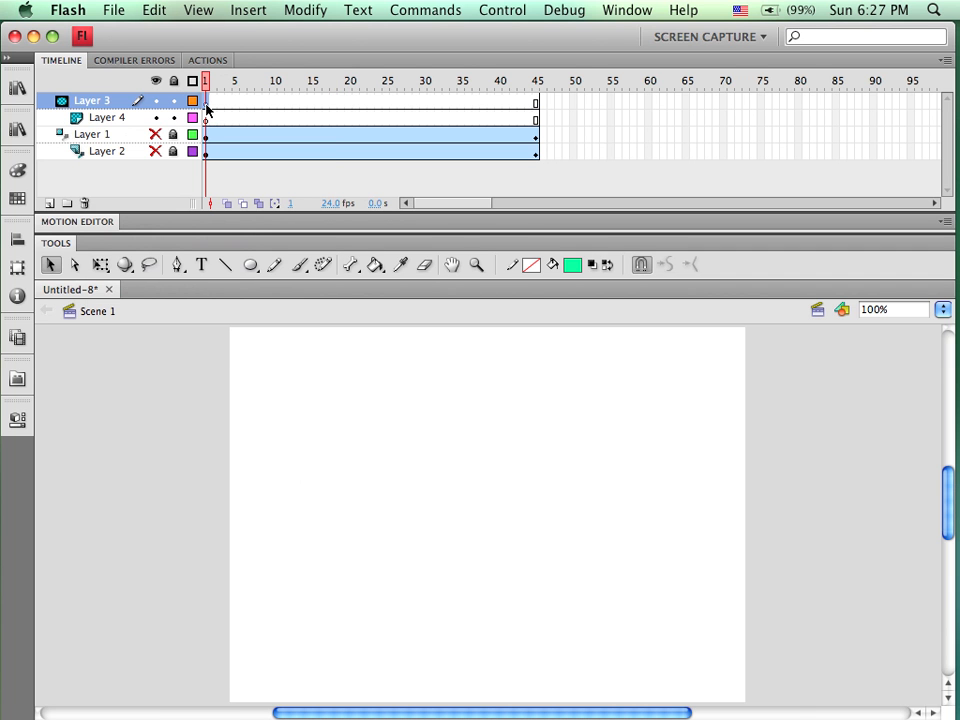
{"action": "left_click", "coordinate": [201, 264]}
{"action": "left_click", "coordinate": [375, 450]}
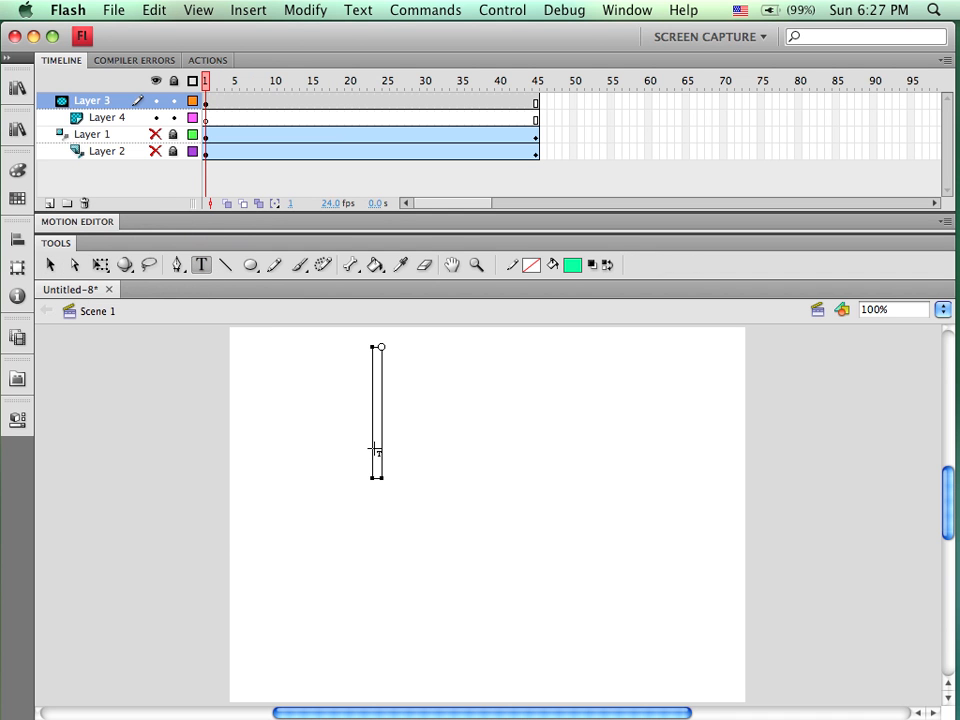
{"action": "type", "text": "Mask"}
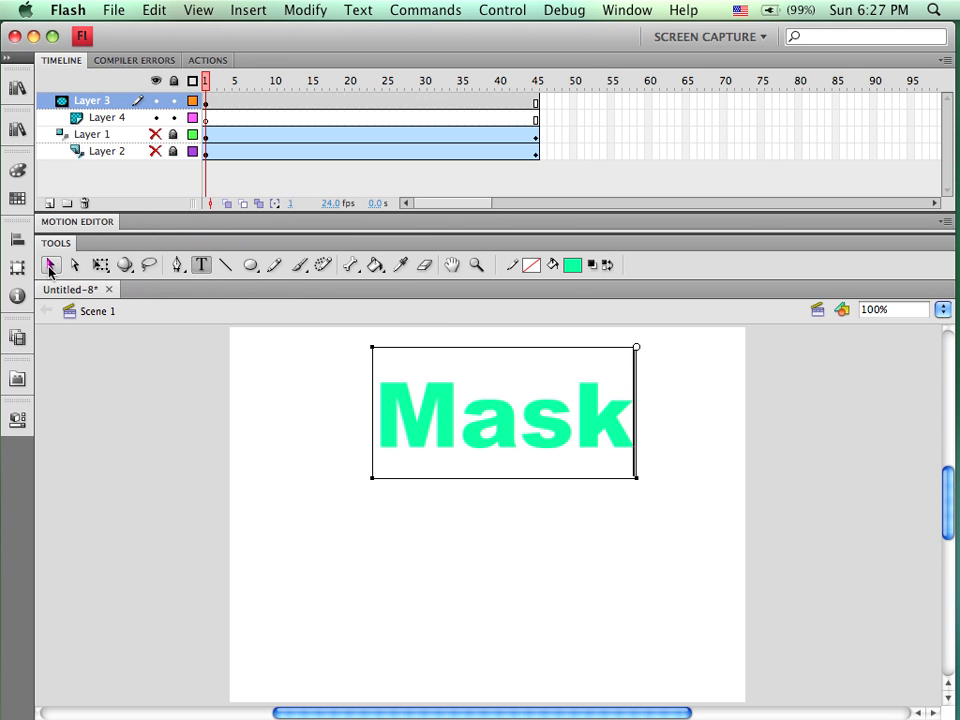
{"action": "left_click", "coordinate": [50, 266]}
{"action": "left_click_drag", "start_coordinate": [431, 386], "coordinate": [421, 419]}
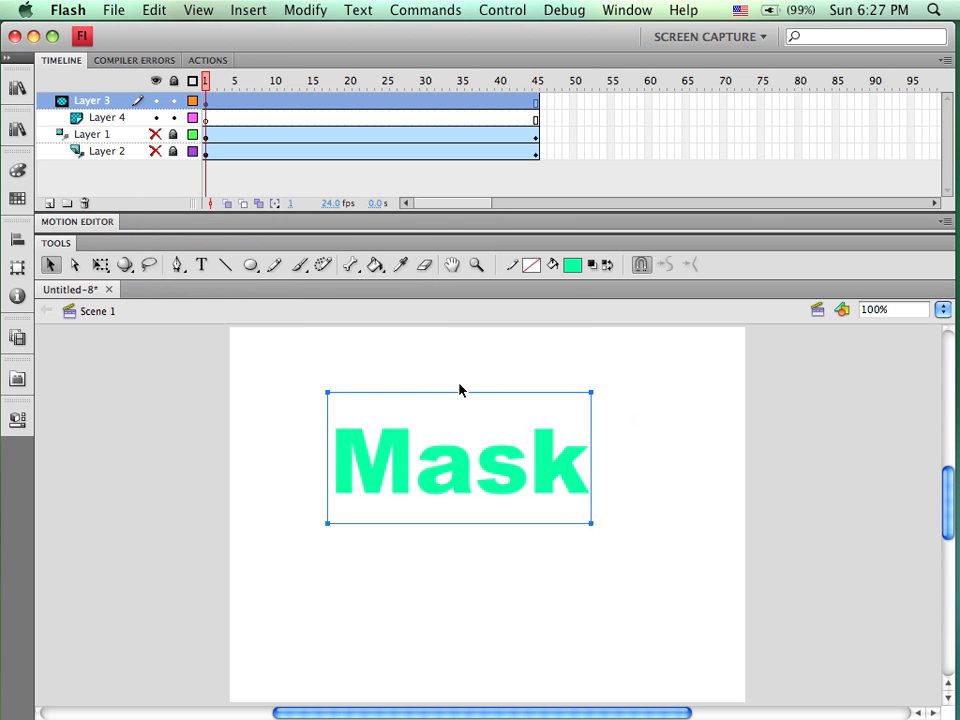
Select the masked layer's first frame, choose the Rectangle tool, and set the fill type to Linear gradient
{"action": "left_click", "coordinate": [207, 120]}
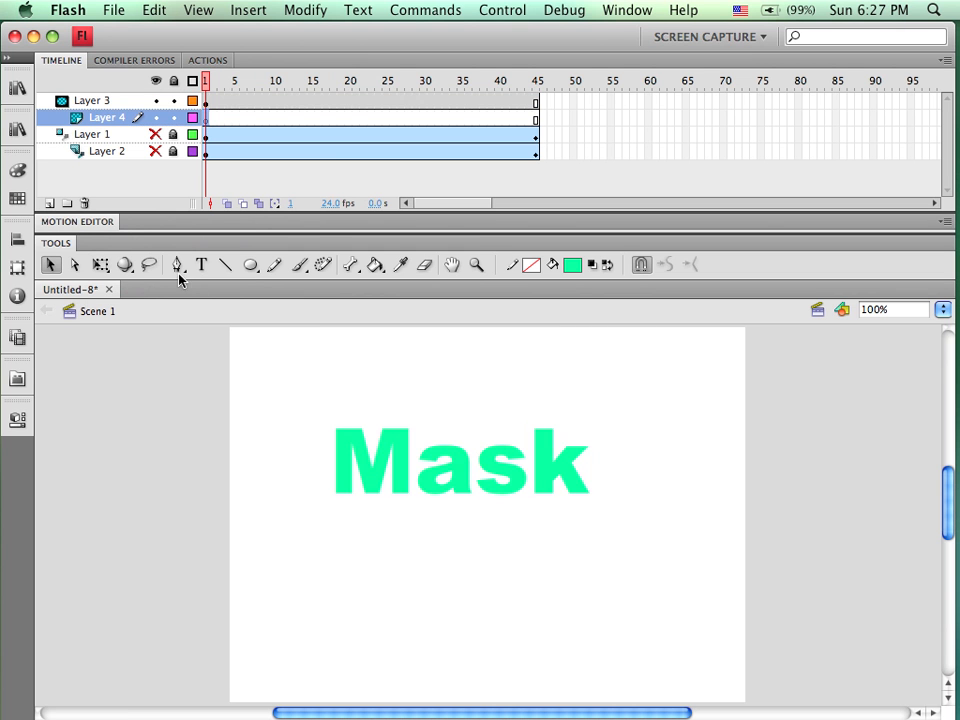
{"action": "left_click_drag", "start_coordinate": [254, 276], "coordinate": [305, 267]}
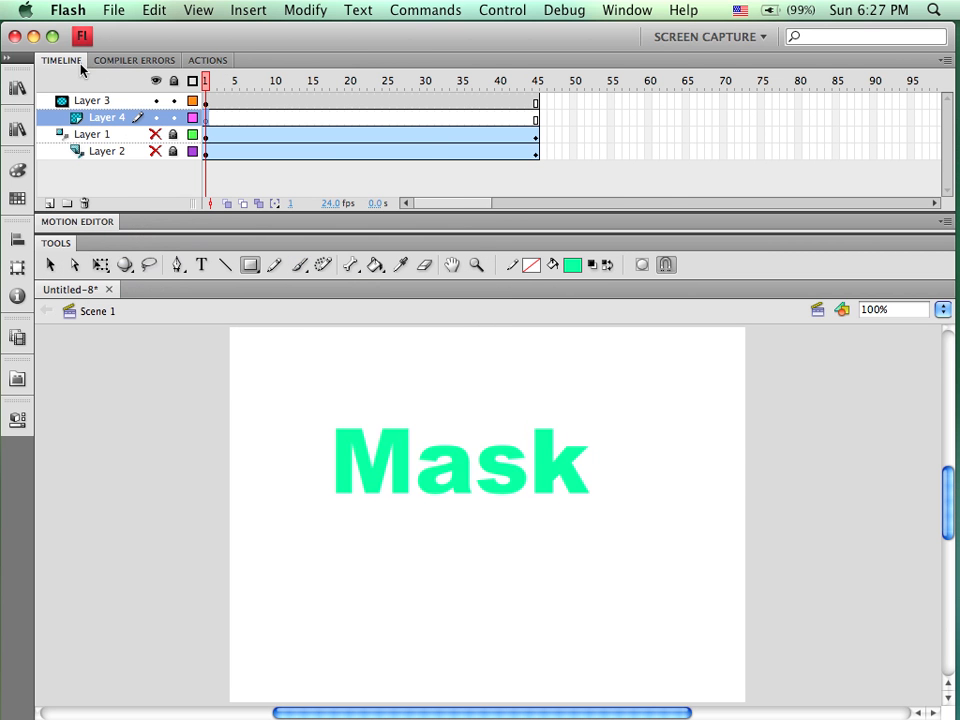
{"action": "left_click", "coordinate": [6, 61]}
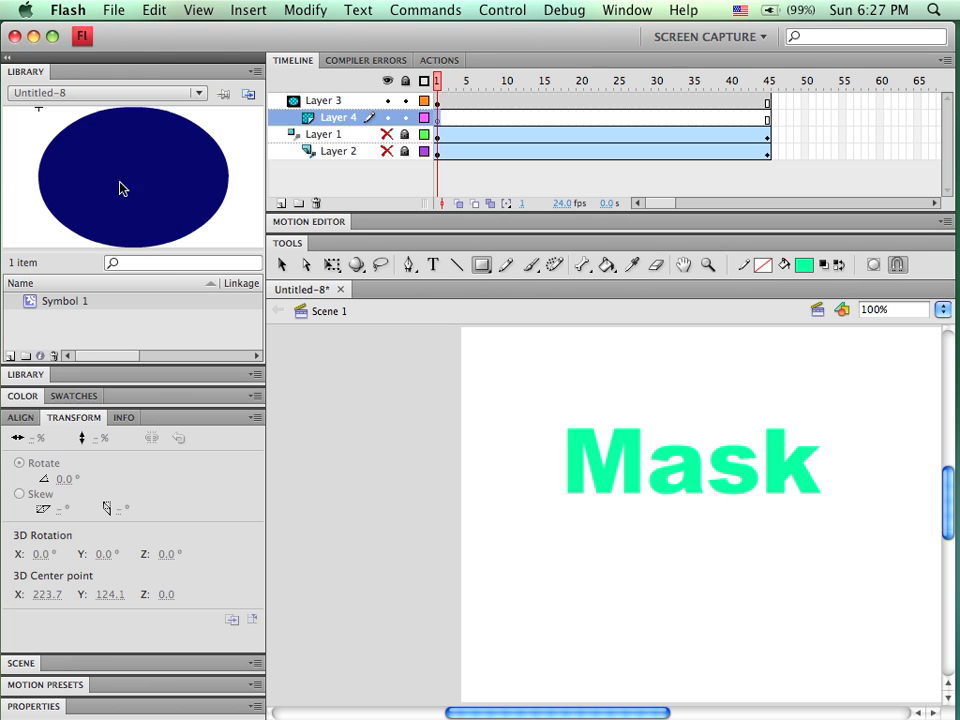
{"action": "double_click", "coordinate": [125, 72]}
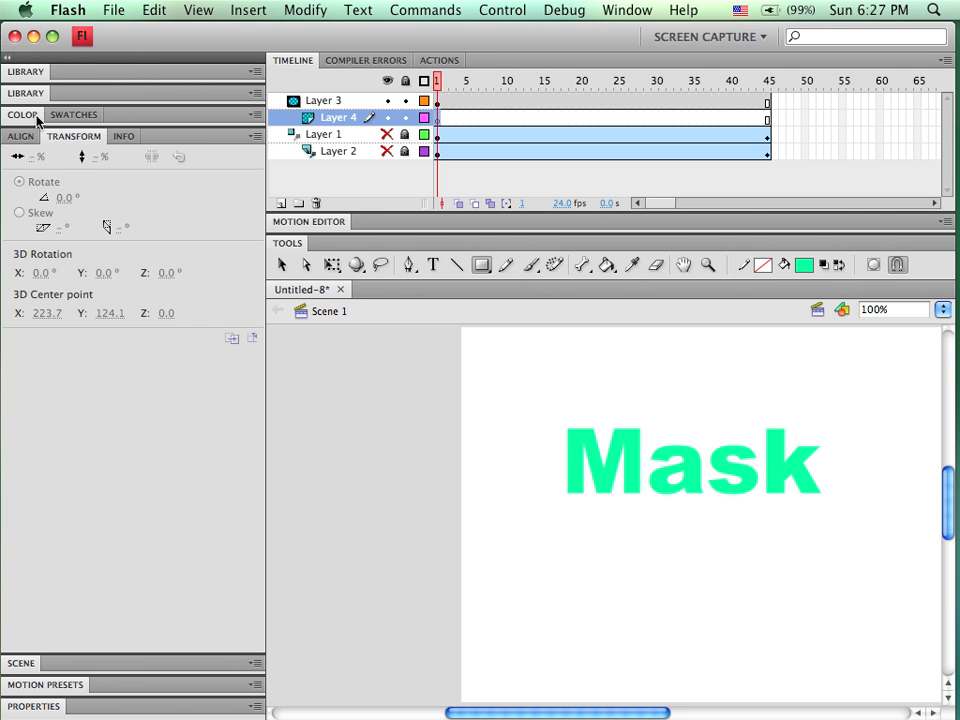
{"action": "double_click", "coordinate": [128, 118]}
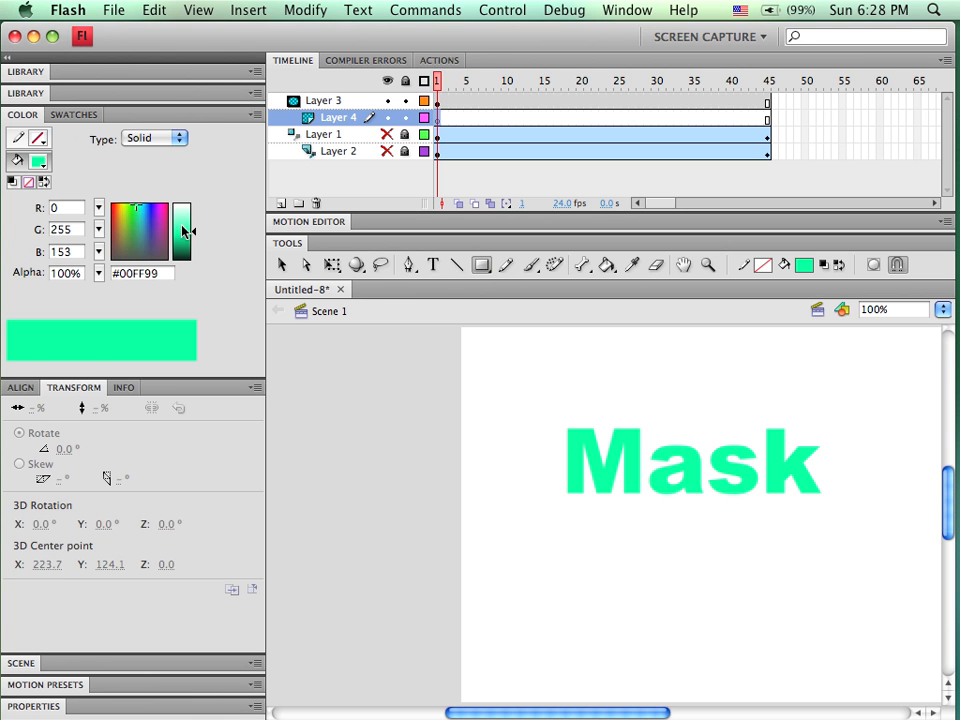
{"action": "left_click", "coordinate": [182, 139]}
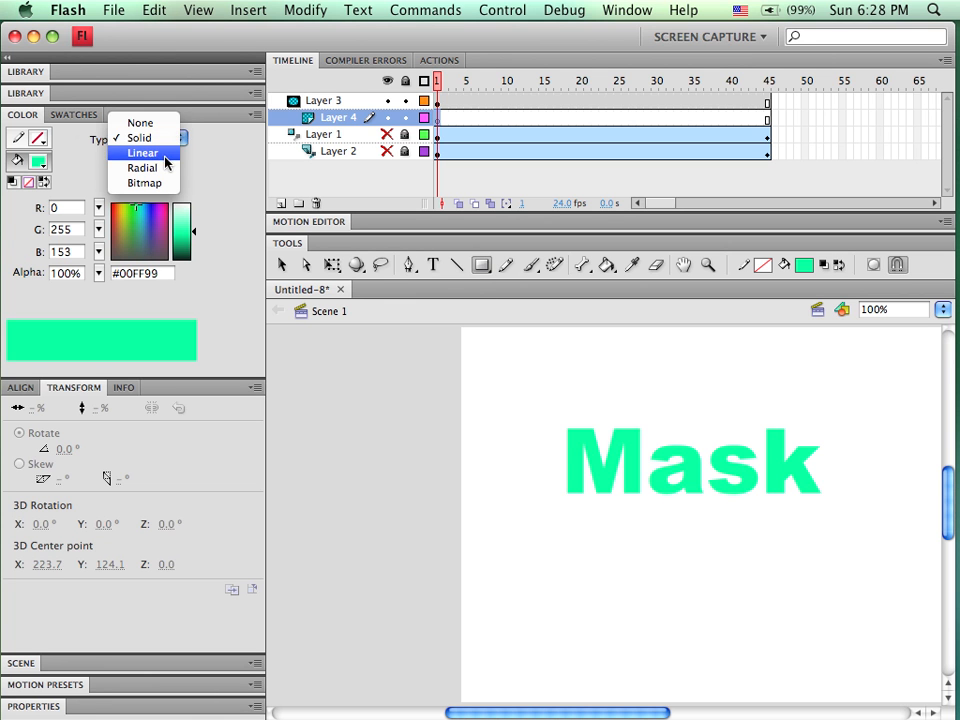
{"action": "left_click", "coordinate": [165, 155]}
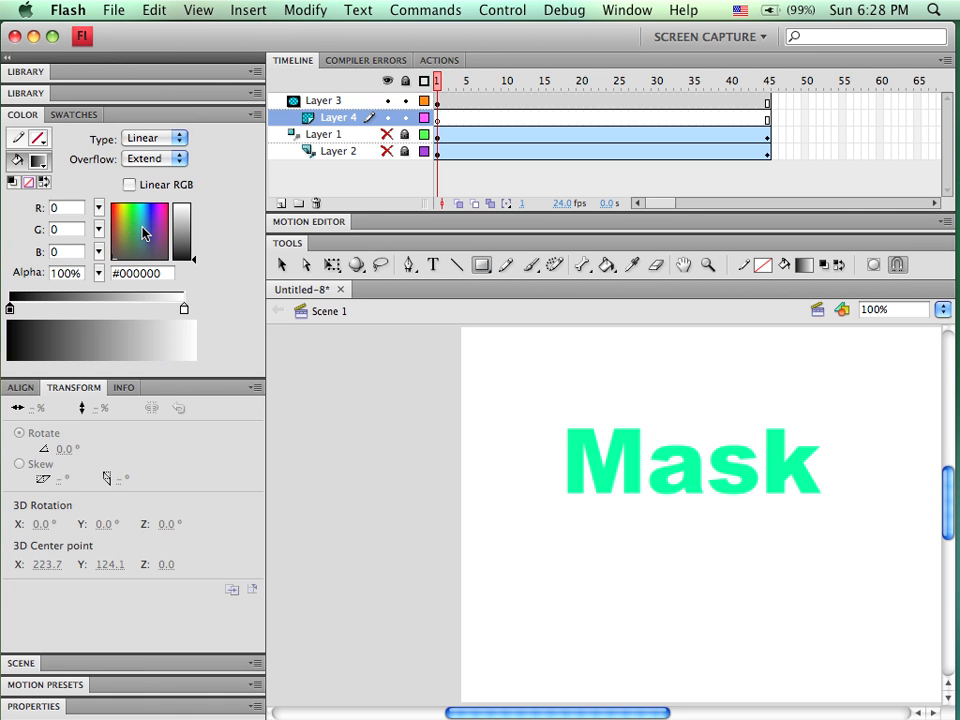
Set the fill to the blue-to-black gradient swatch with Linear type and Extend overflow
{"action": "left_click", "coordinate": [160, 159]}
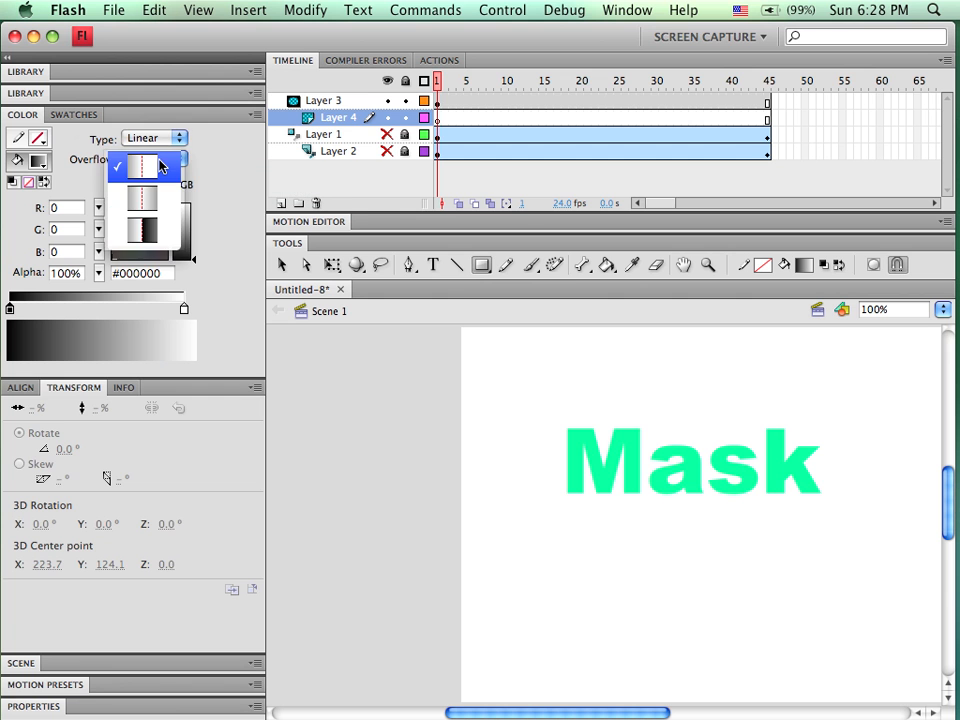
{"action": "left_click", "coordinate": [159, 164]}
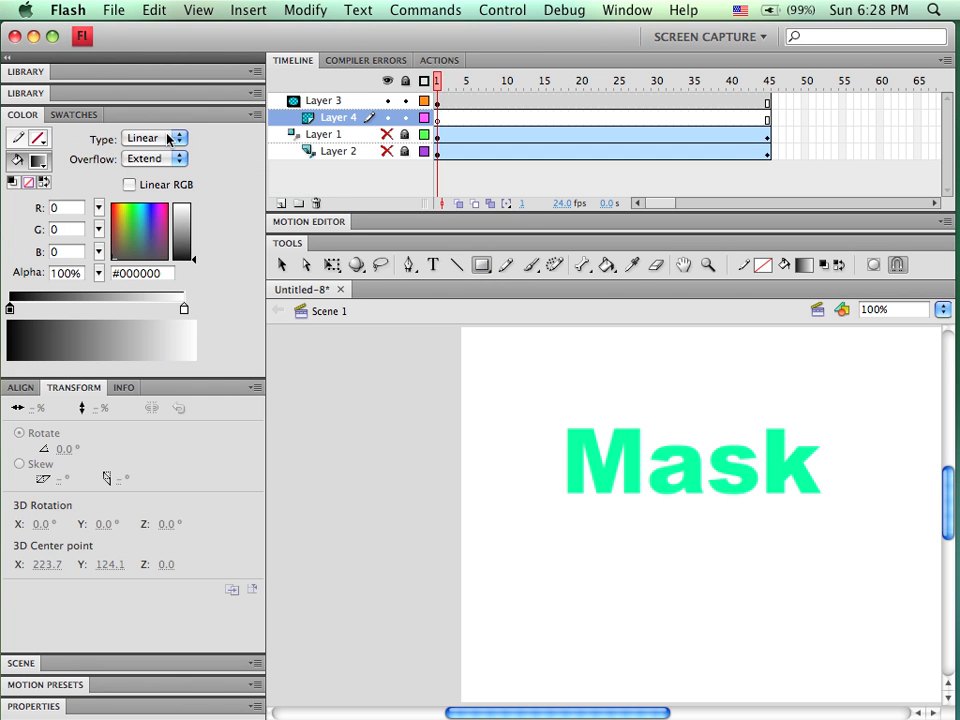
{"action": "left_click", "coordinate": [146, 231]}
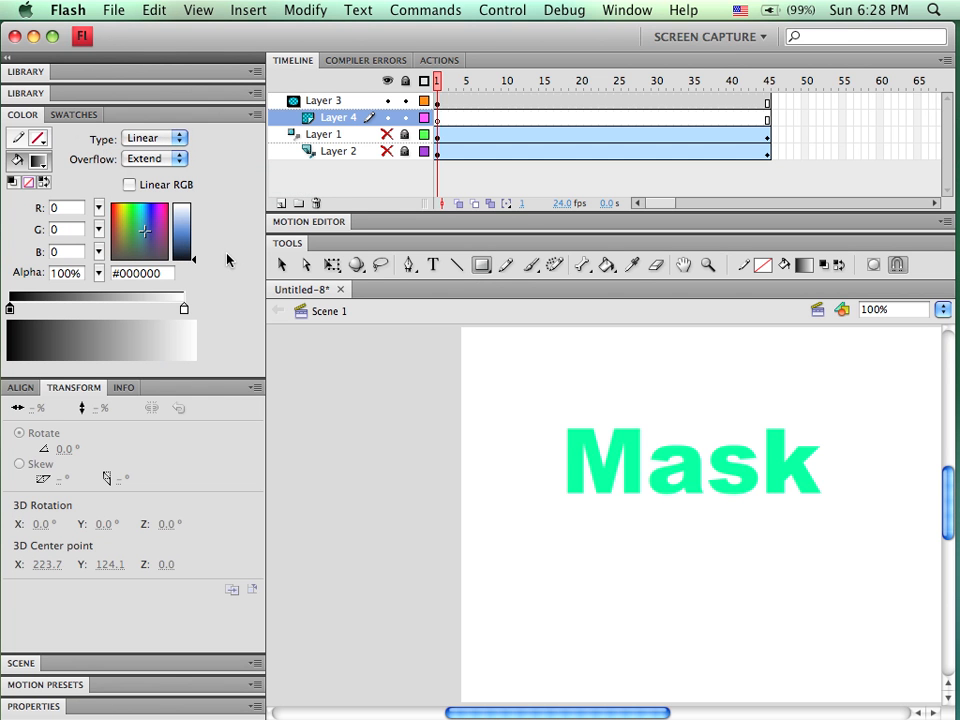
{"action": "left_click", "coordinate": [74, 114]}
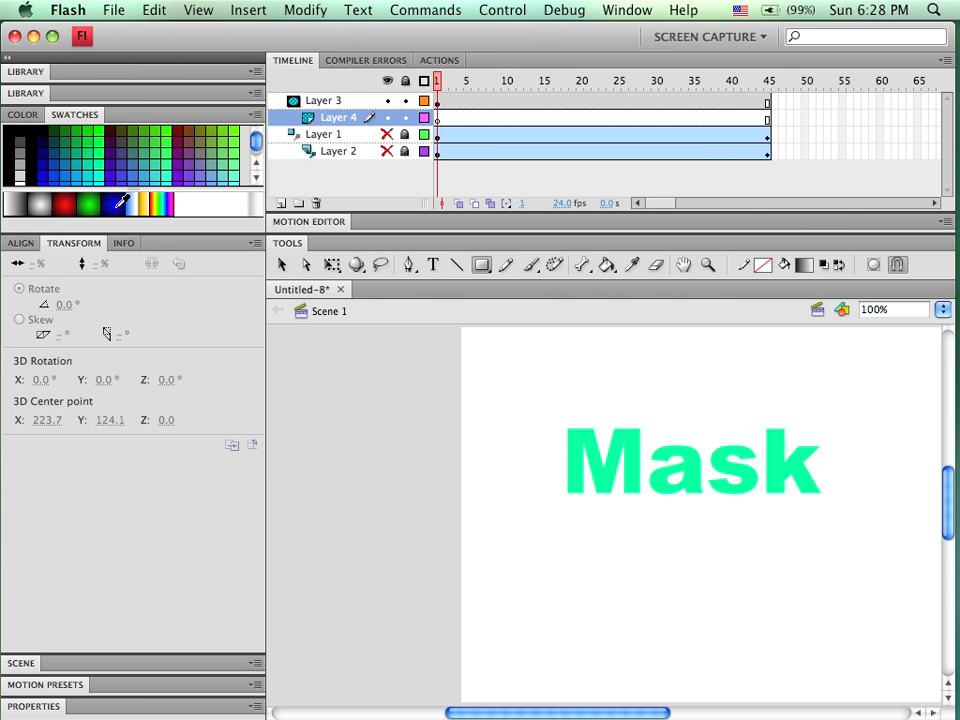
{"action": "left_click", "coordinate": [110, 205]}
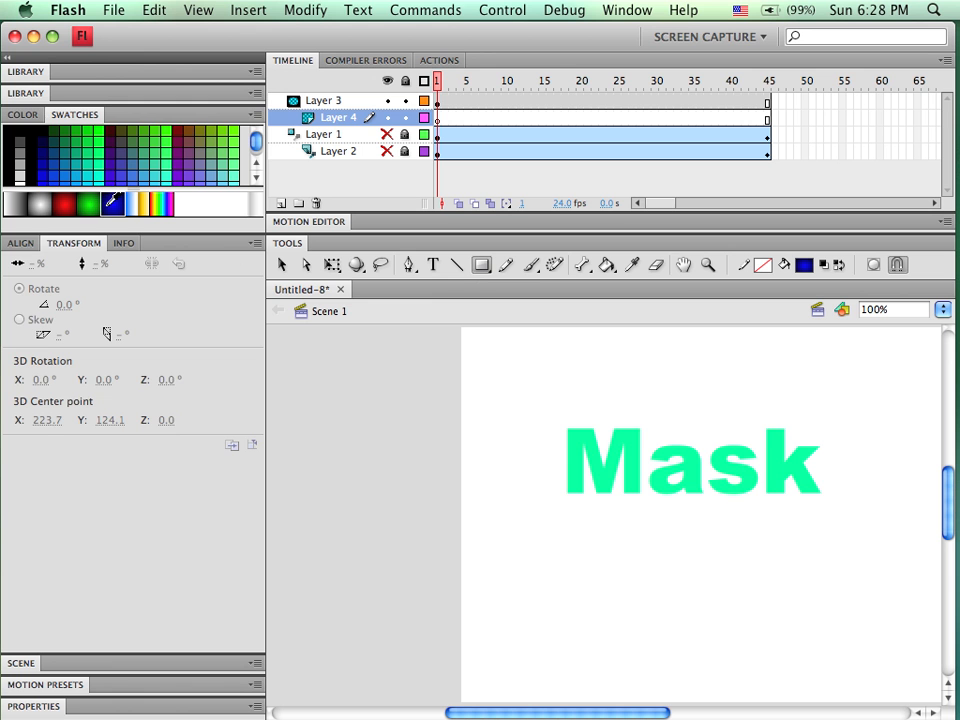
{"action": "left_click", "coordinate": [30, 115]}
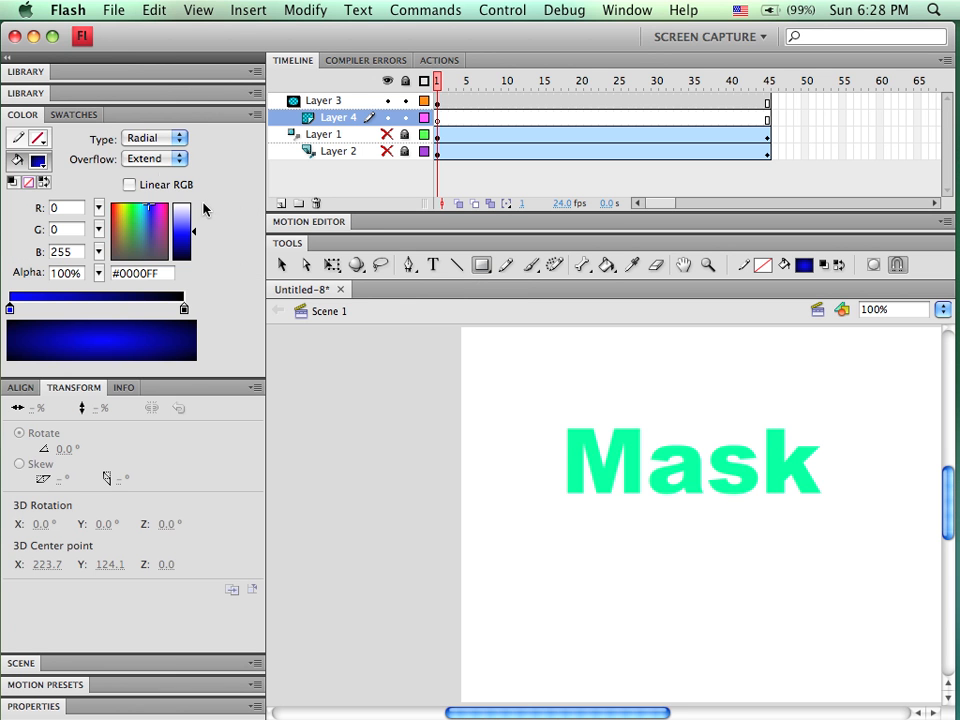
{"action": "left_click", "coordinate": [178, 138]}
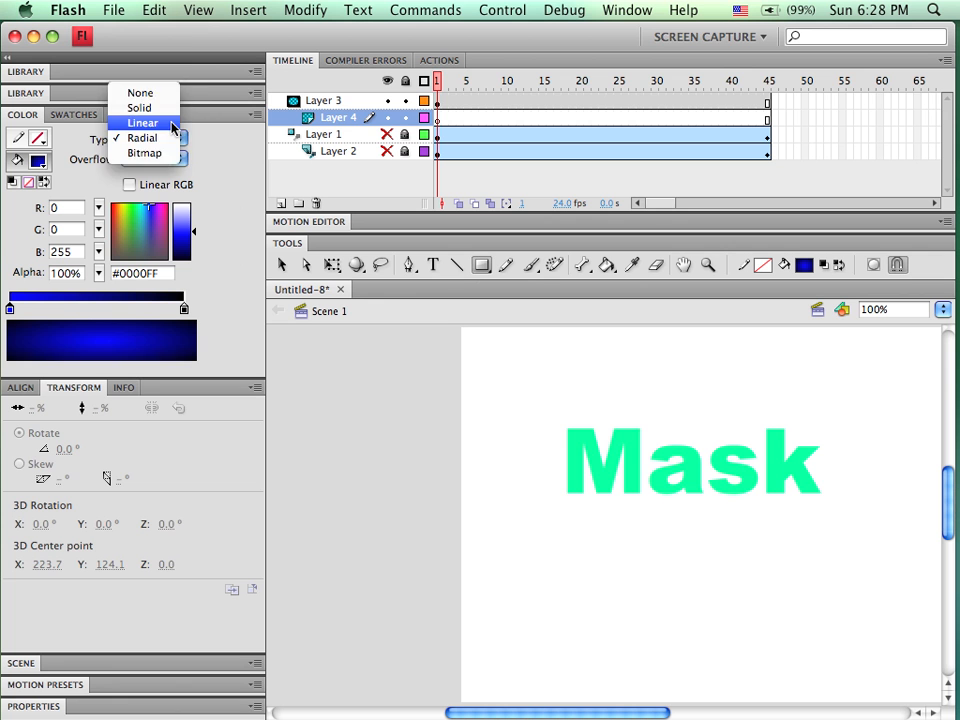
{"action": "left_click", "coordinate": [172, 123]}
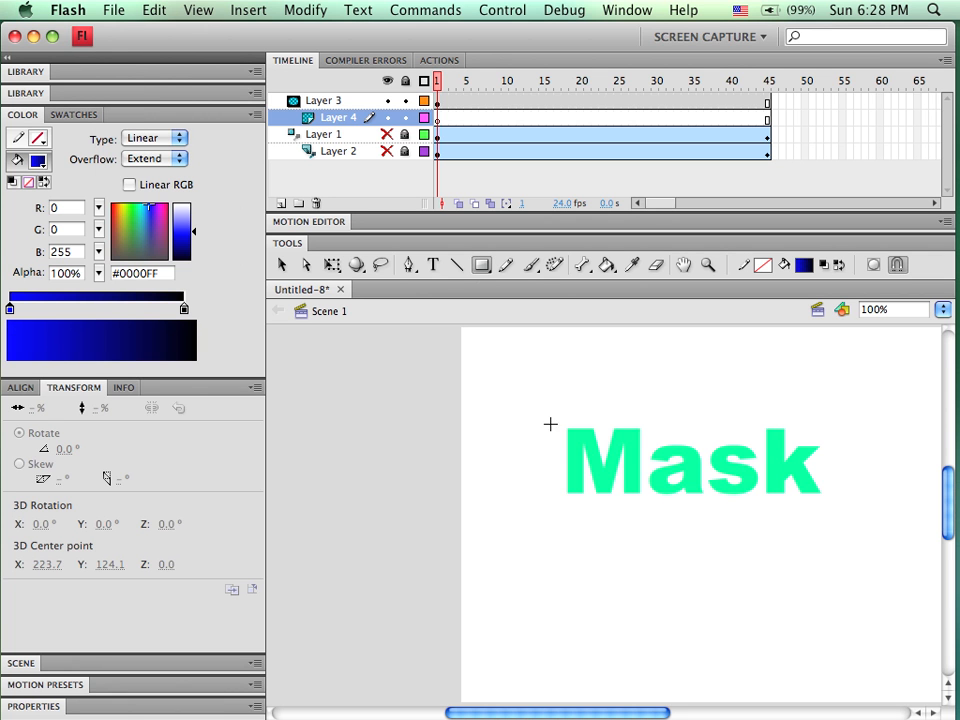
Draw a linear-gradient rectangle on the masked layer large enough to cover the Mask text
{"action": "left_click_drag", "start_coordinate": [477, 346], "coordinate": [526, 396]}
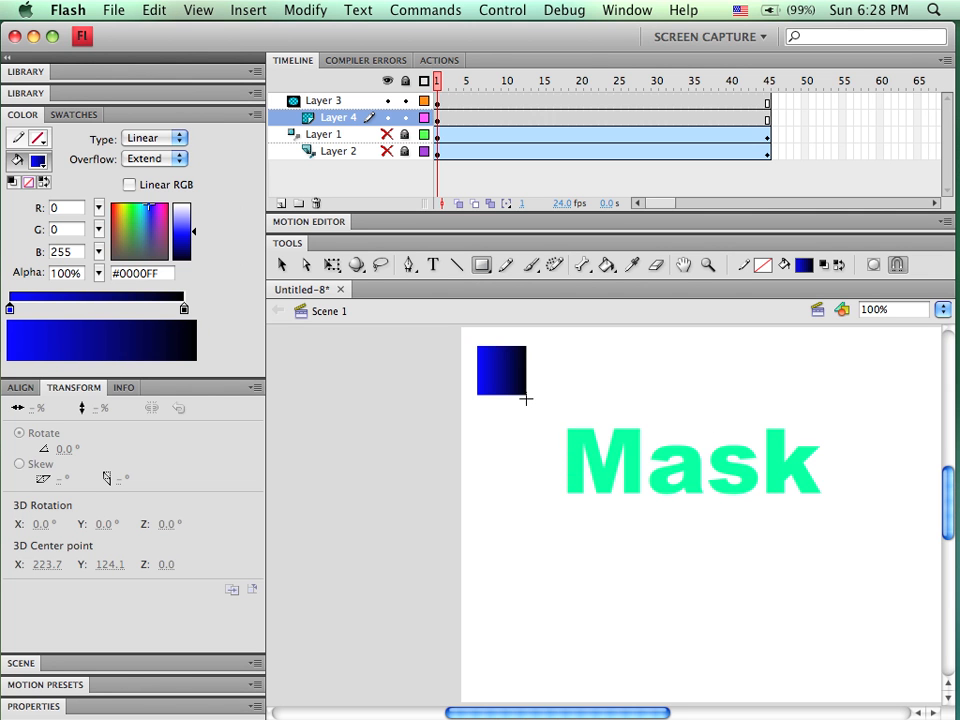
{"action": "key", "text": "super+z"}
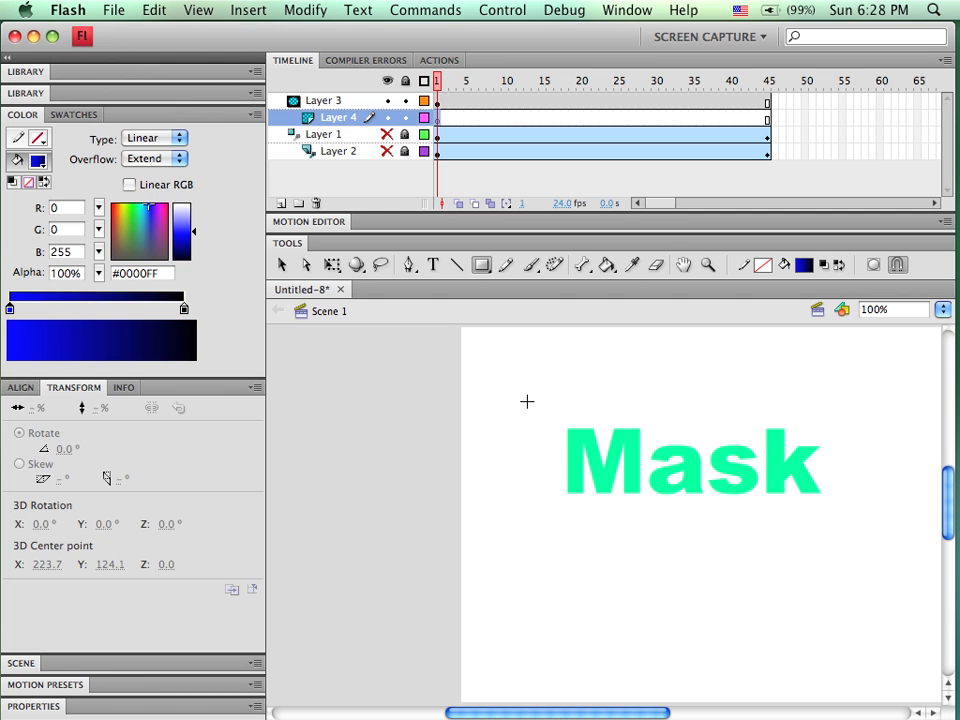
{"action": "left_click_drag", "start_coordinate": [490, 370], "coordinate": [937, 545]}
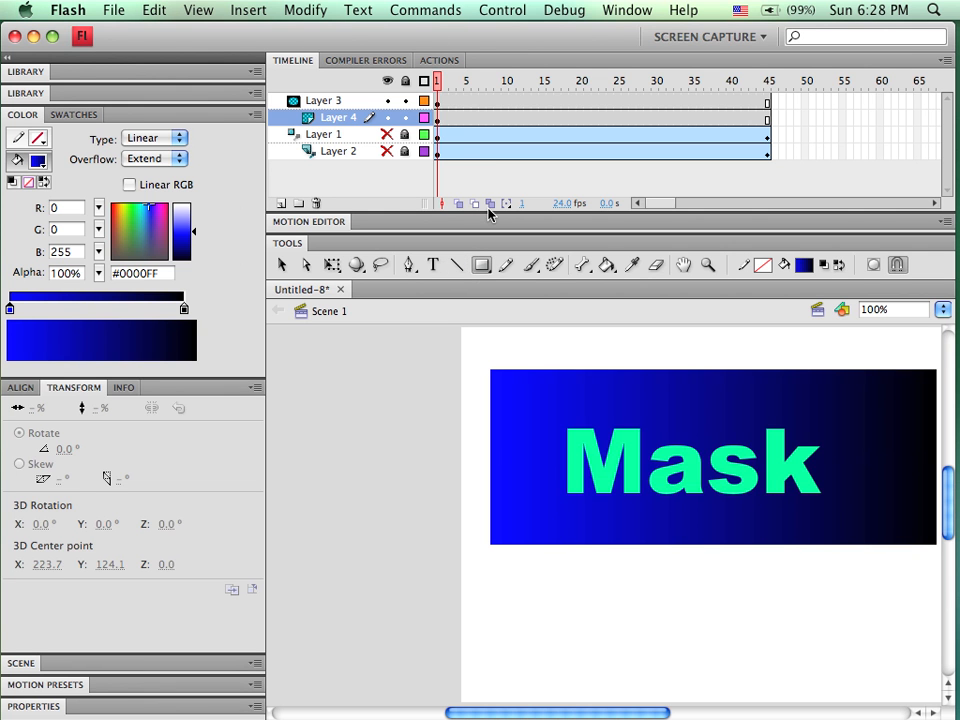
Lock the masked layer, scrub the timeline to preview the masked gradient, then unlock both layers
{"action": "left_click", "coordinate": [405, 118]}
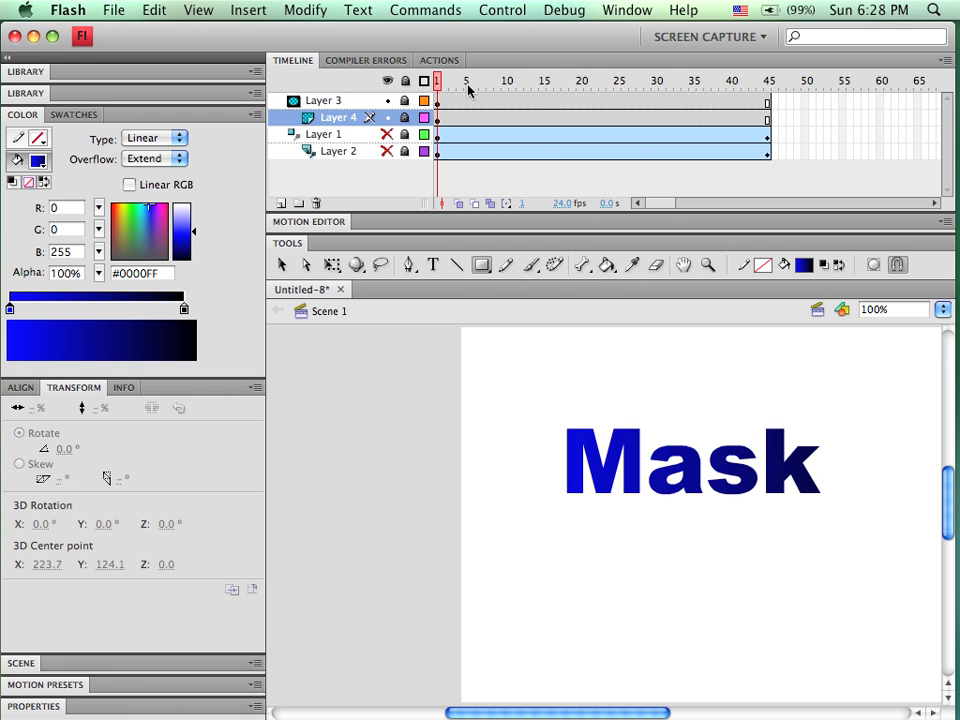
{"action": "left_click_drag", "start_coordinate": [437, 81], "coordinate": [565, 100]}
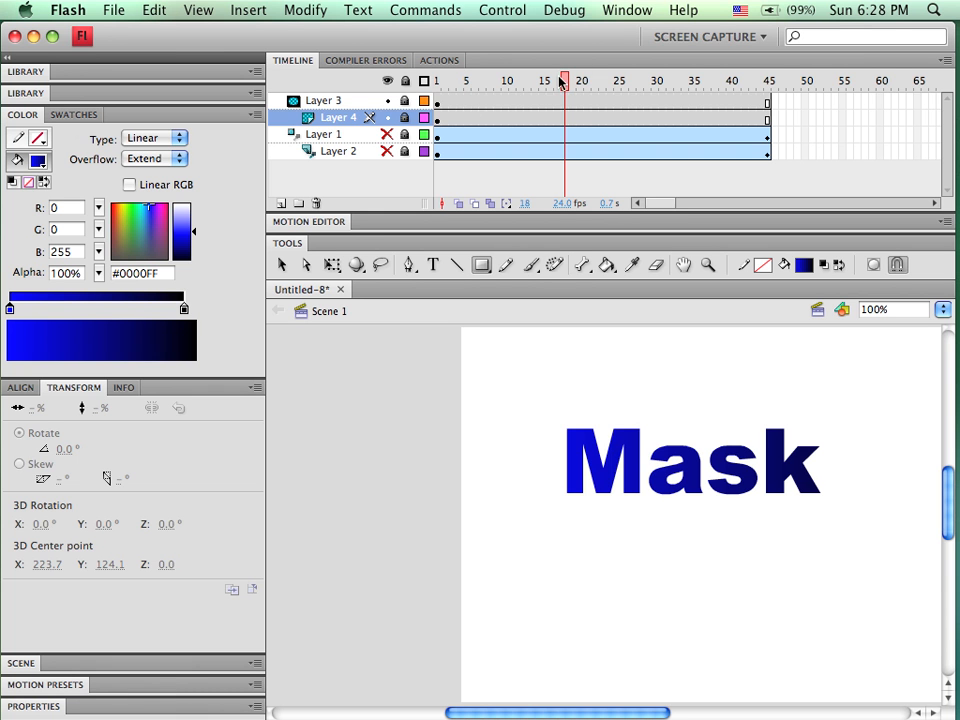
{"action": "left_click", "coordinate": [406, 101]}
{"action": "left_click", "coordinate": [405, 118]}
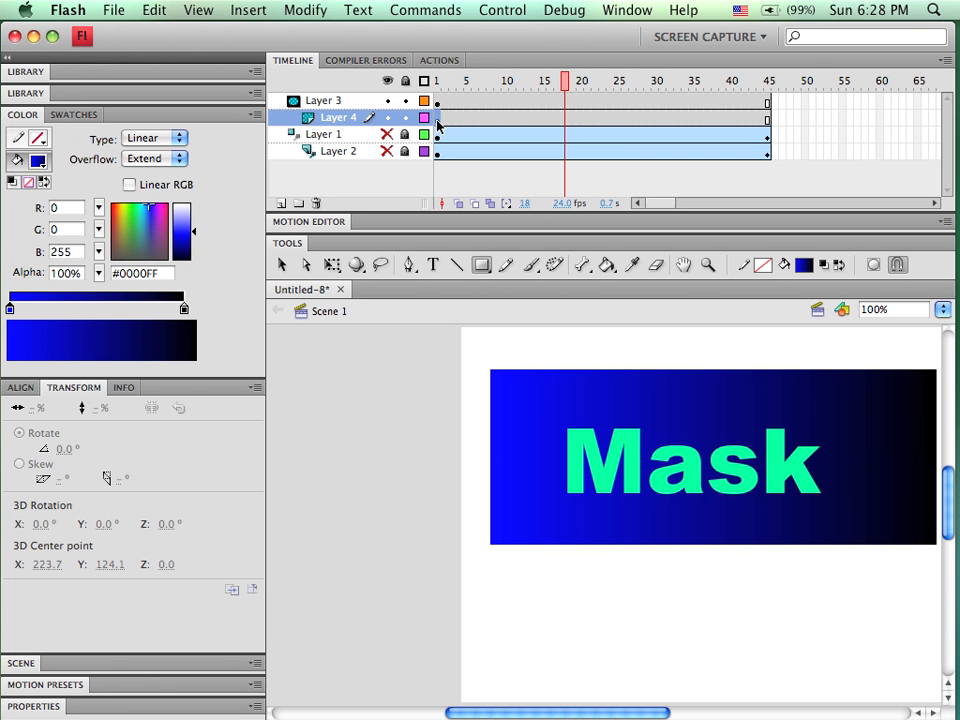
Select the gradient rectangle at frame 1 and group it
{"action": "left_click", "coordinate": [437, 119]}
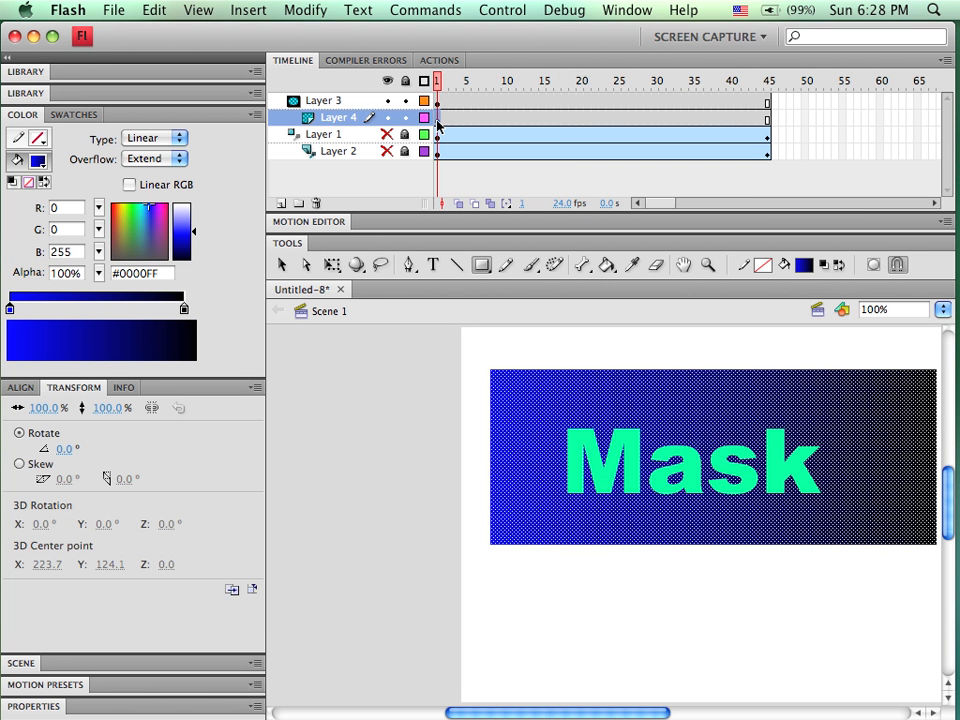
{"action": "key", "text": "super+g"}
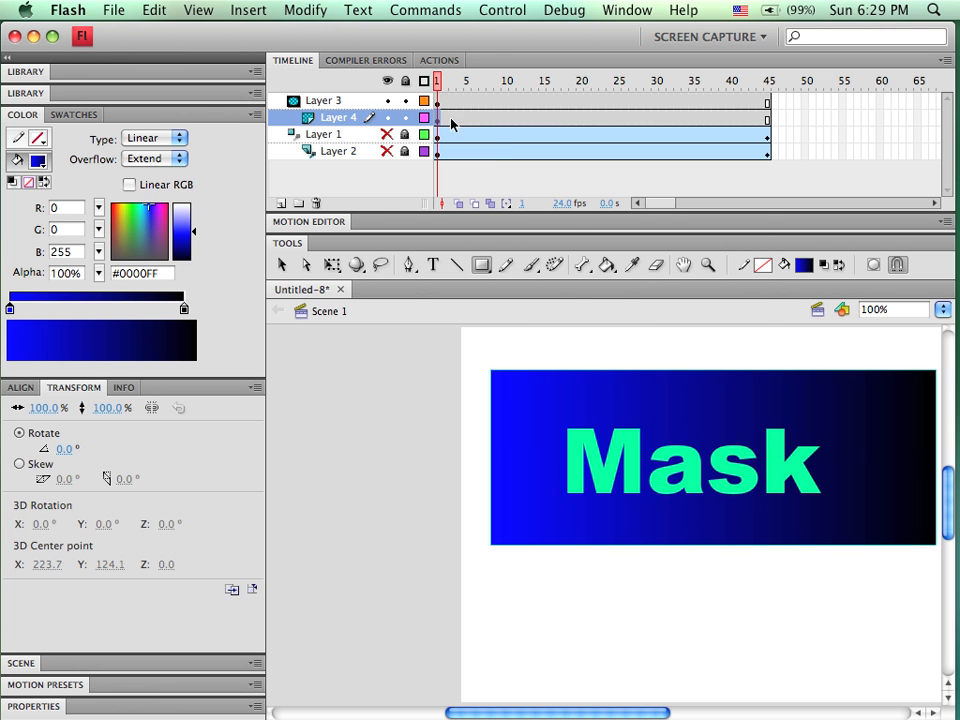
Create a motion tween on the masked layer and, at frame 45, move the rectangle to the left
{"action": "right_click", "coordinate": [505, 120]}
{"action": "left_click", "coordinate": [529, 132]}
{"action": "left_click", "coordinate": [658, 274]}
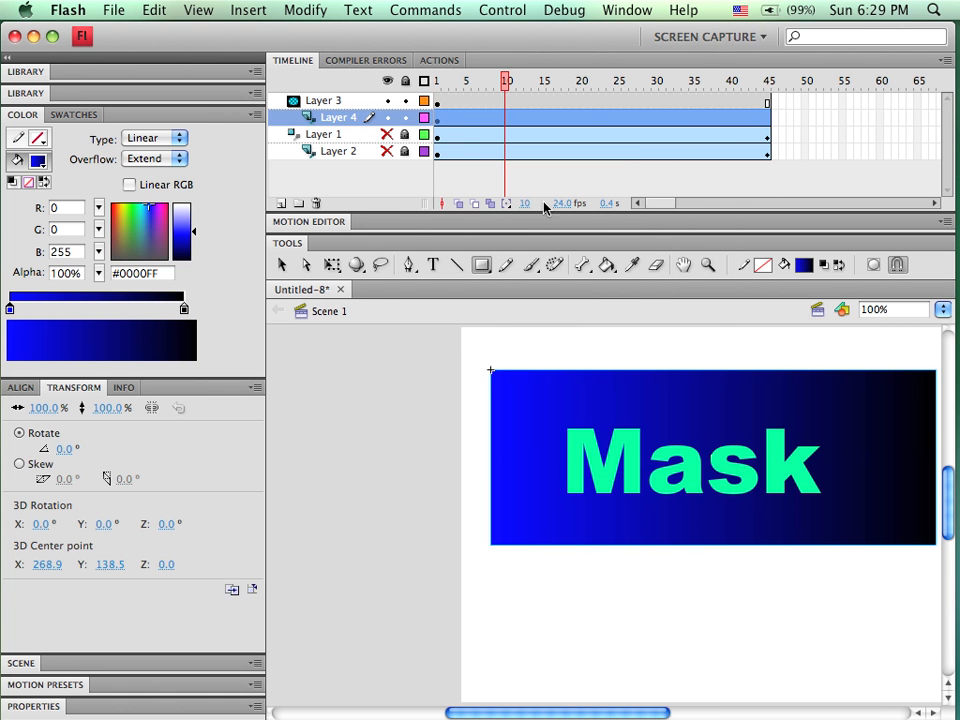
{"action": "left_click", "coordinate": [767, 80]}
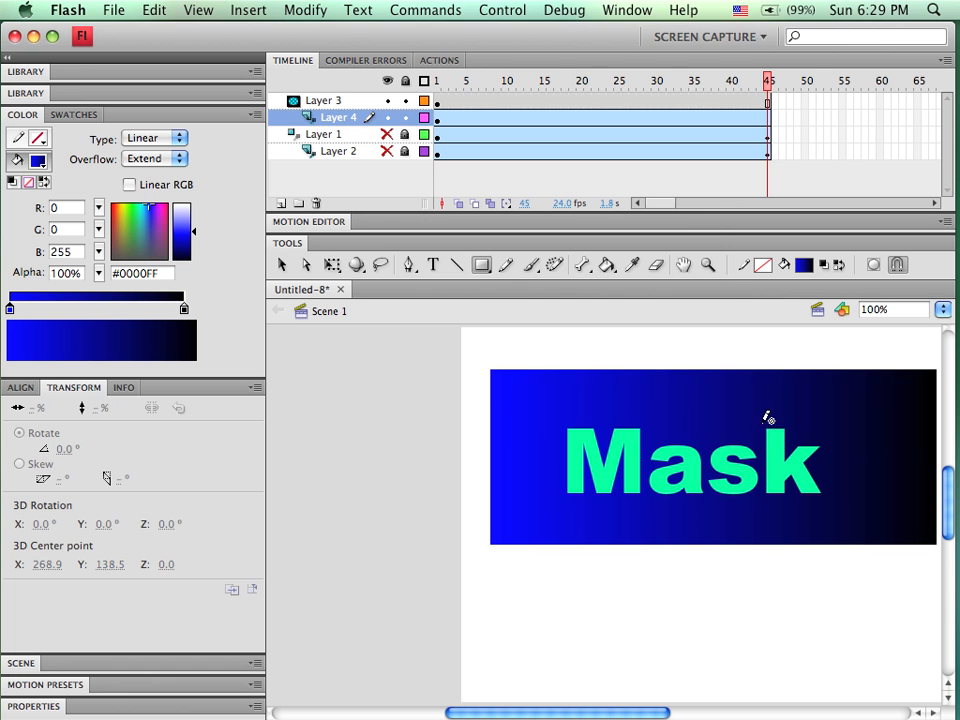
{"action": "left_click", "coordinate": [281, 263]}
{"action": "left_click_drag", "start_coordinate": [780, 407], "coordinate": [676, 401]}
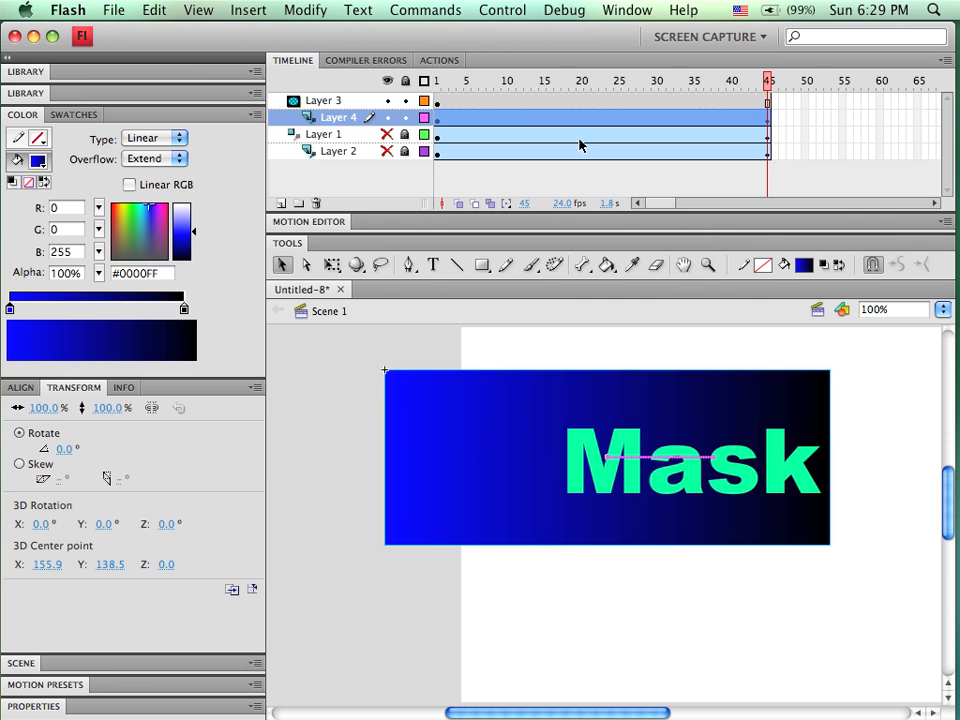
Lock the mask and masked layers, scrub from frame 1 to preview the tween, then unlock them
{"action": "left_click", "coordinate": [406, 81]}
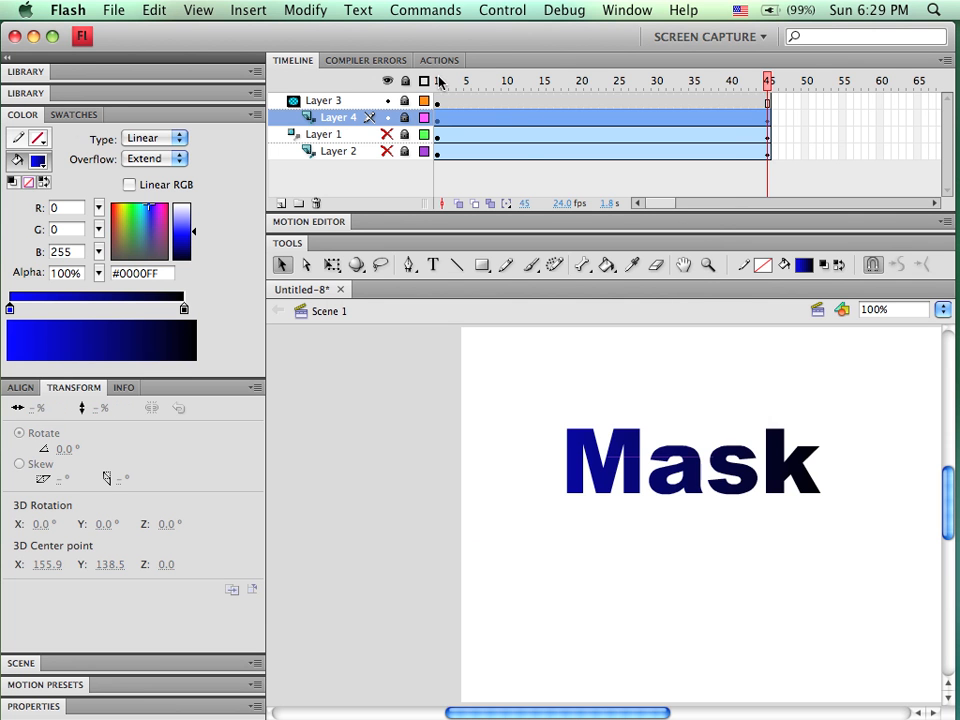
{"action": "left_click", "coordinate": [439, 82]}
{"action": "mouse_move", "coordinate": [439, 82]}
{"action": "left_mouse_down"}
{"action": "mouse_move", "coordinate": [531, 96]}
{"action": "mouse_move", "coordinate": [581, 81]}
{"action": "mouse_move", "coordinate": [701, 111]}
{"action": "mouse_move", "coordinate": [371, 88]}
{"action": "mouse_move", "coordinate": [739, 124]}
{"action": "mouse_move", "coordinate": [474, 97]}
{"action": "mouse_move", "coordinate": [711, 111]}
{"action": "mouse_move", "coordinate": [482, 79]}
{"action": "mouse_move", "coordinate": [439, 111]}
{"action": "mouse_move", "coordinate": [729, 118]}
{"action": "mouse_move", "coordinate": [656, 122]}
{"action": "mouse_move", "coordinate": [444, 100]}
{"action": "left_mouse_up"}
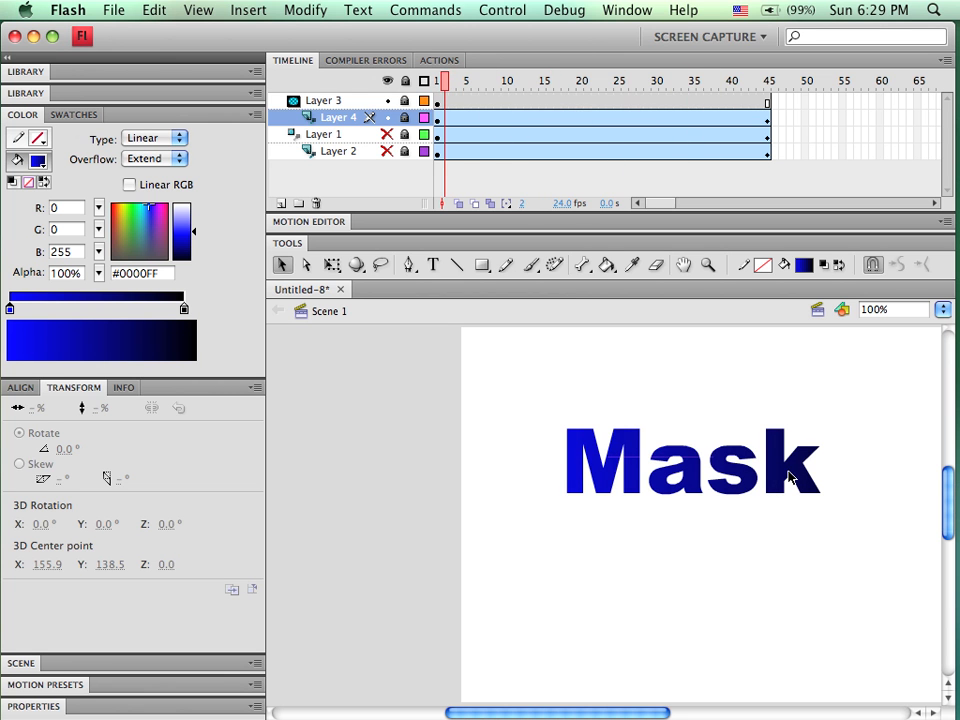
{"action": "left_click_drag", "start_coordinate": [426, 87], "coordinate": [422, 117]}
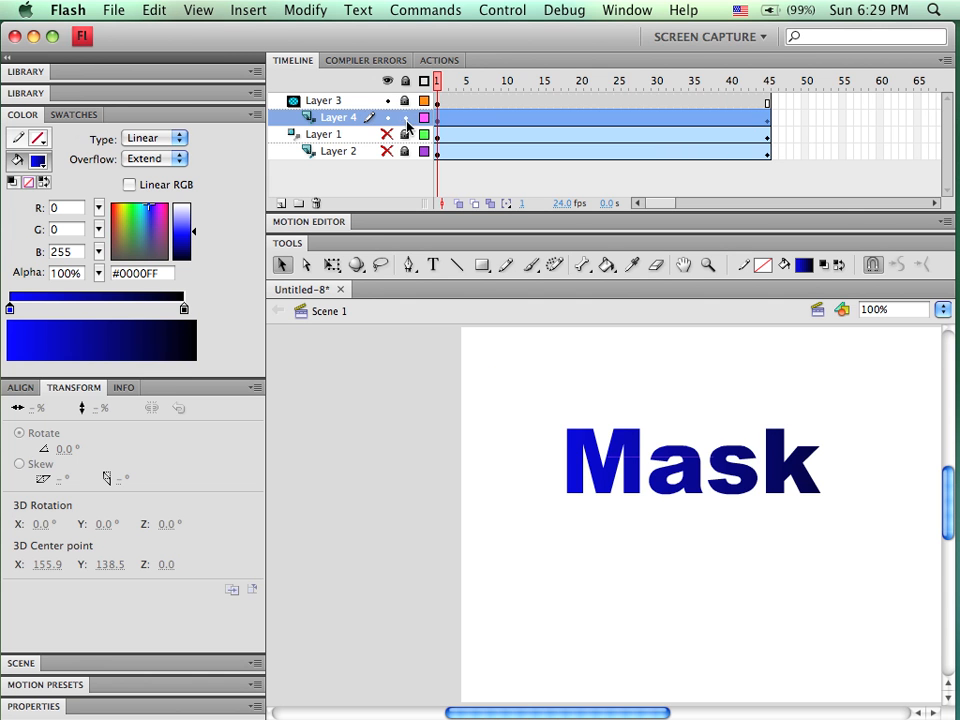
{"action": "left_click", "coordinate": [405, 118]}
{"action": "left_click", "coordinate": [406, 101]}
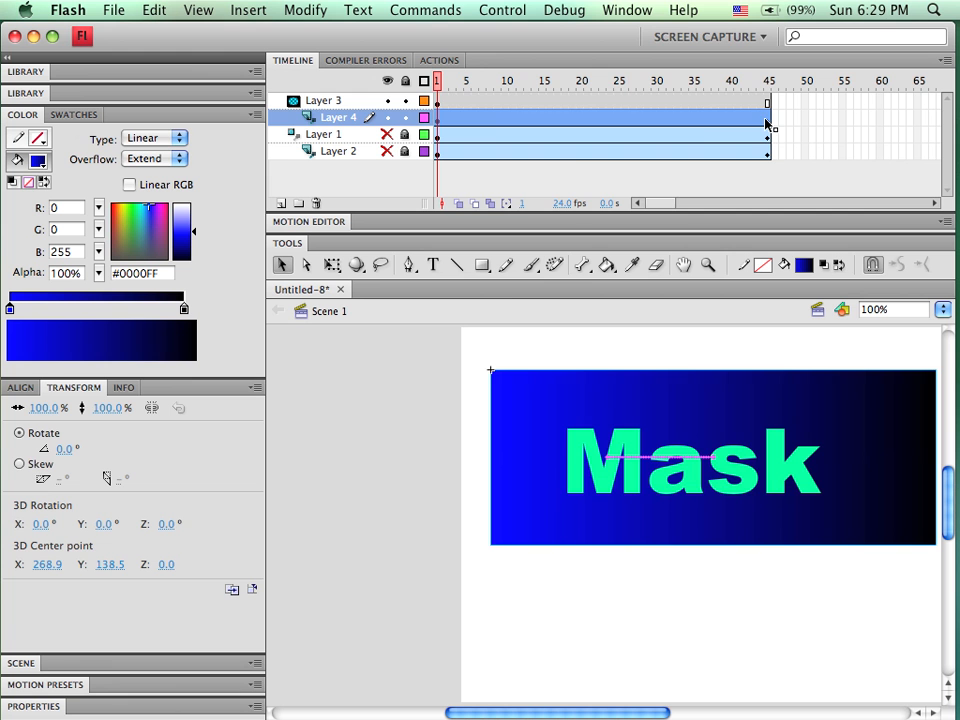
Move the rectangle left at frame 1 and right at frame 45 so the gradient slides across the text
{"action": "left_click_drag", "start_coordinate": [536, 394], "coordinate": [426, 397]}
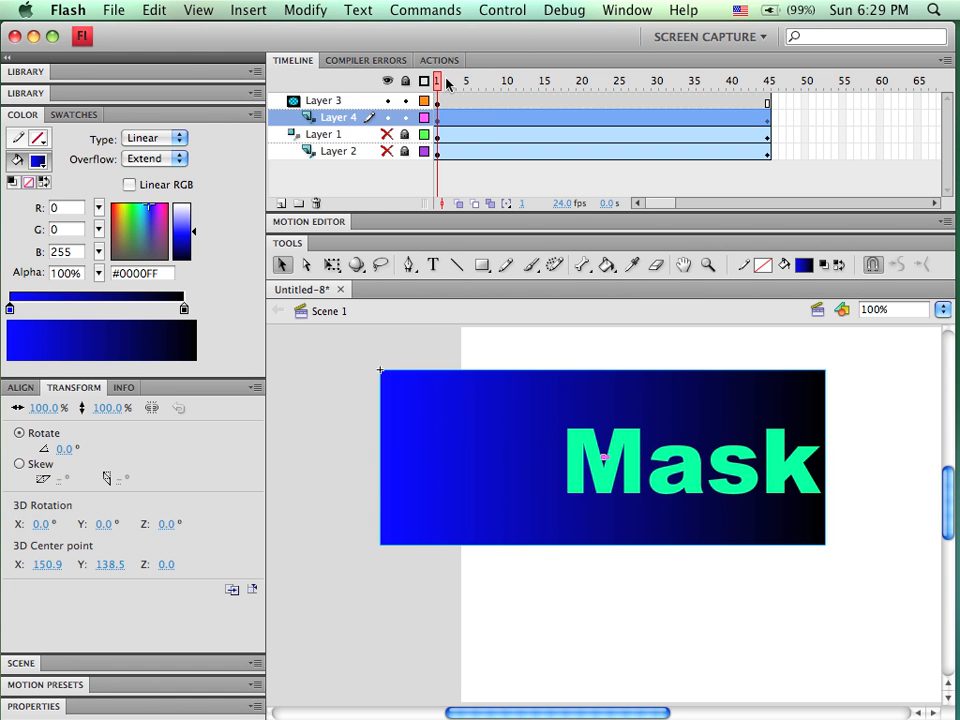
{"action": "left_click", "coordinate": [767, 82]}
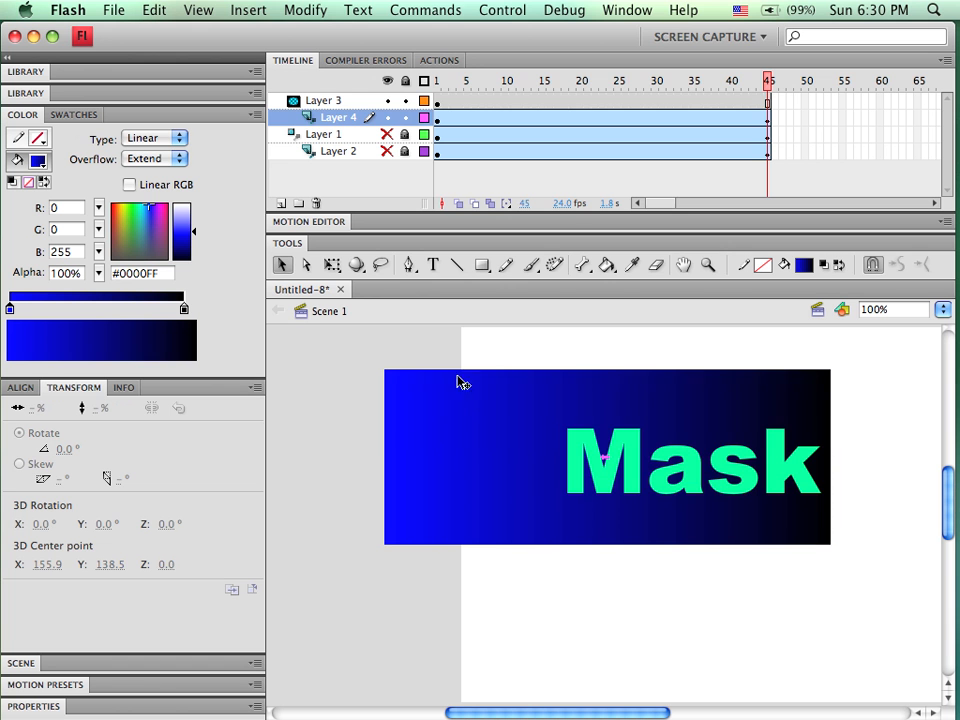
{"action": "left_click_drag", "start_coordinate": [407, 425], "coordinate": [580, 428]}
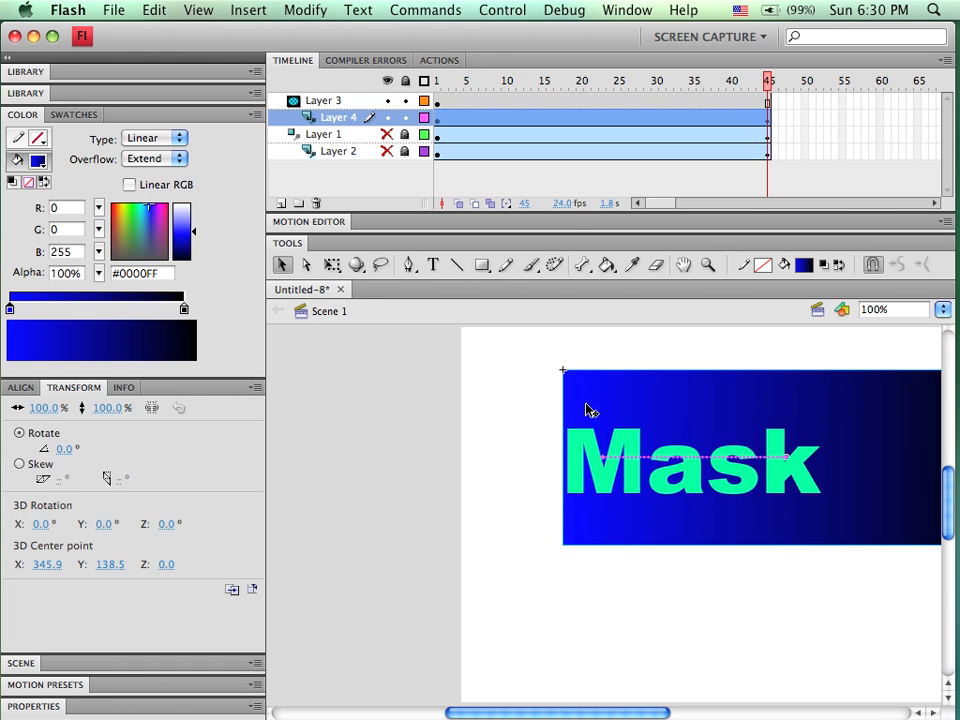
Scrub the timeline, lock the masked layer, and scrub back to frame 1 to preview the sliding gradient
{"action": "left_click_drag", "start_coordinate": [770, 82], "coordinate": [549, 118]}
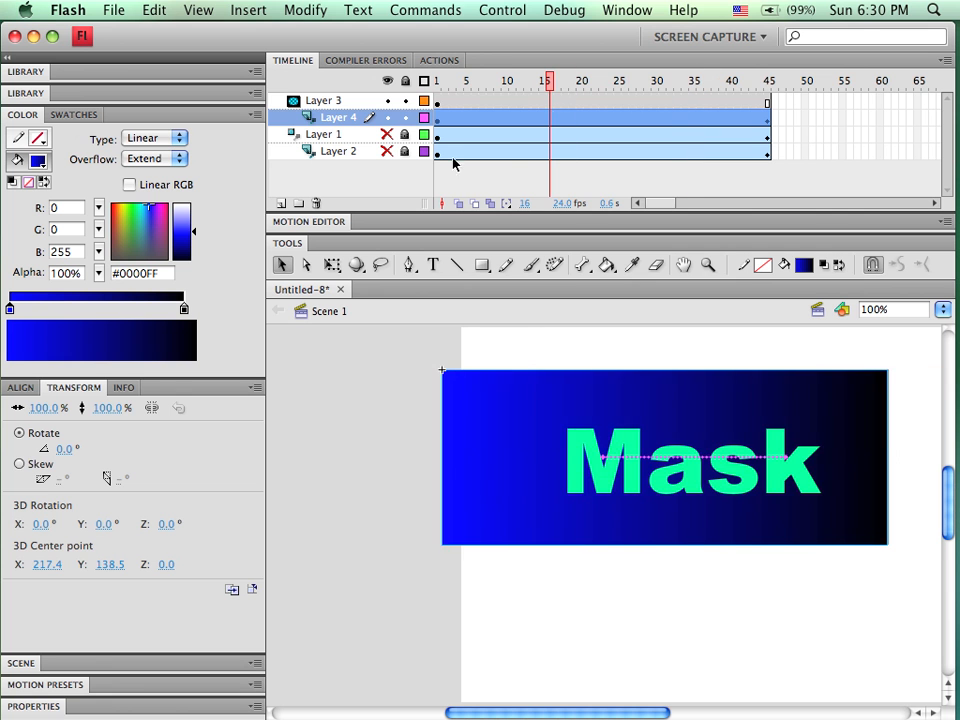
{"action": "left_click", "coordinate": [405, 111]}
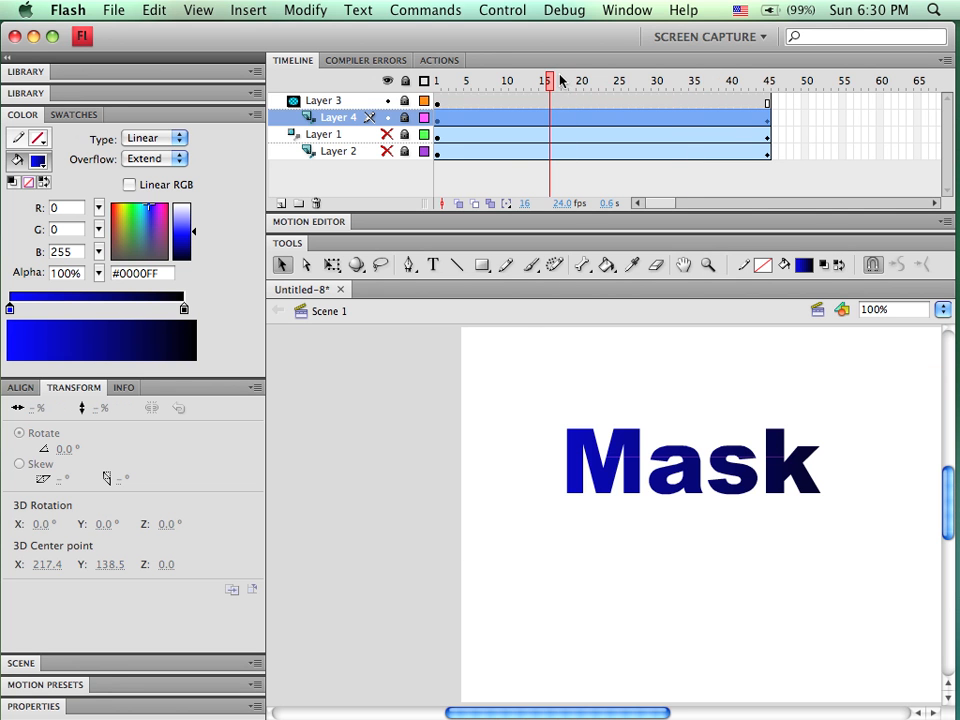
{"action": "left_click_drag", "start_coordinate": [551, 84], "coordinate": [432, 141]}
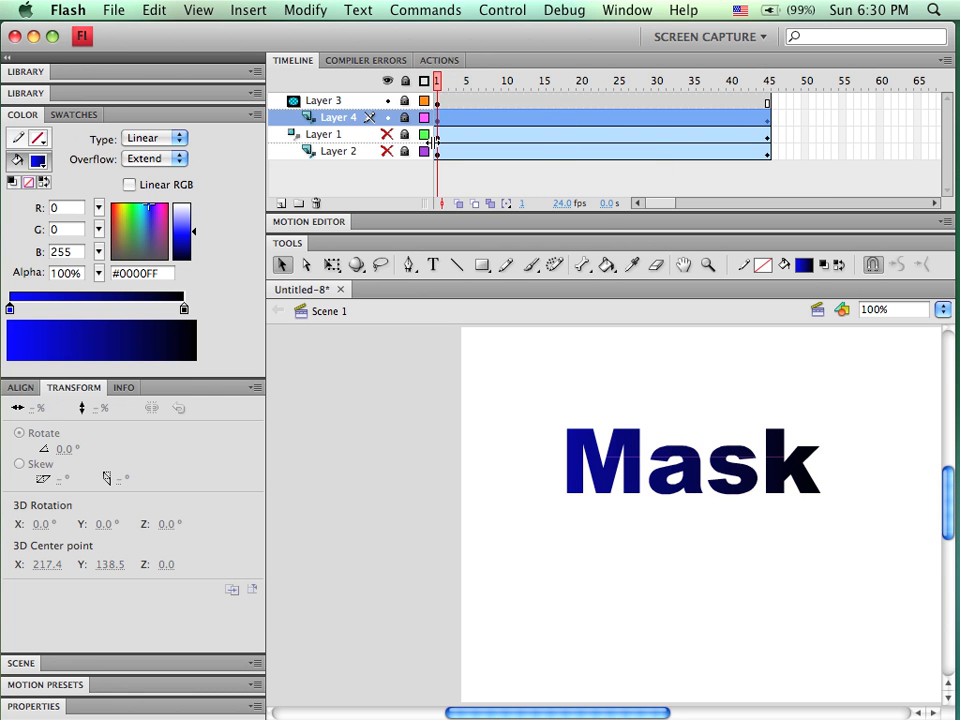